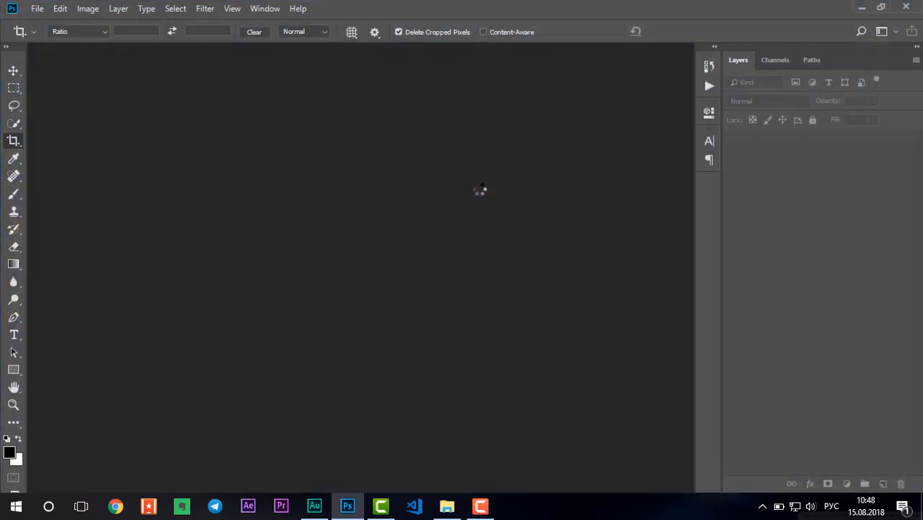
# Exit Adobe Photoshop from its empty workspace after briefly opening the File menu.
pyautogui.click(38, 7)
pyautogui.click(65, 22)
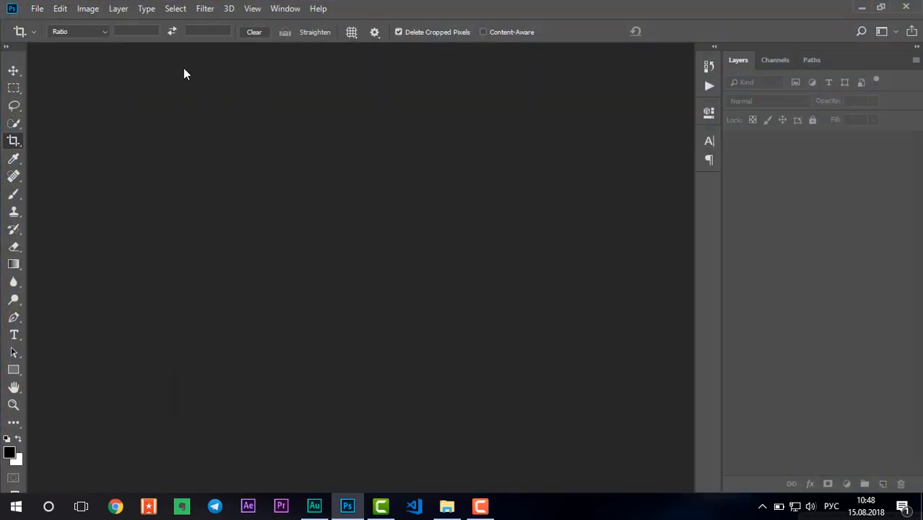
pyautogui.click(904, 8)
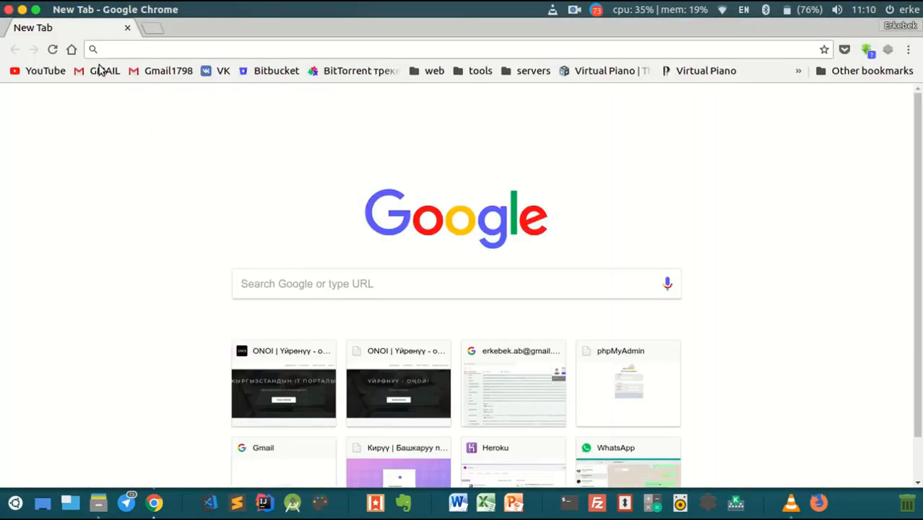
# Browse the YouTube homepage, switch to the ONOI IT portal, then minimise Chrome.
pyautogui.click(42, 71)
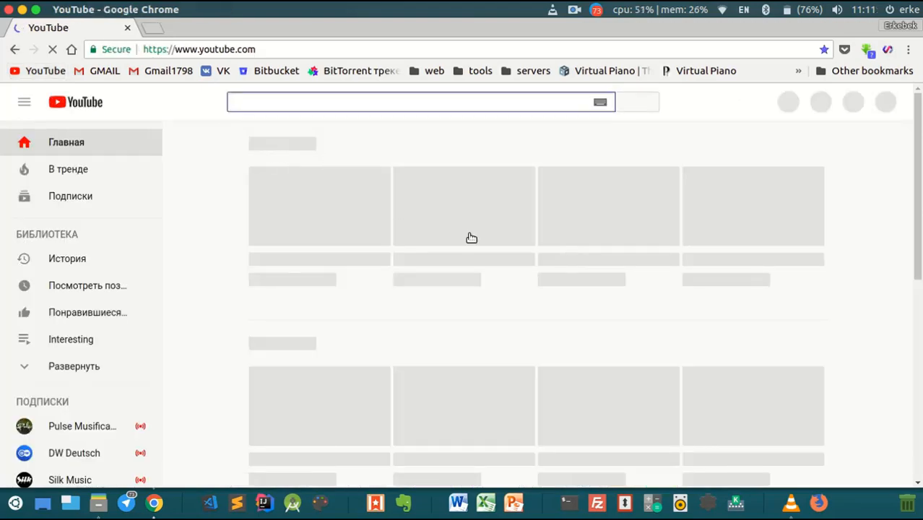
pyautogui.scroll(-10, 528, 237)
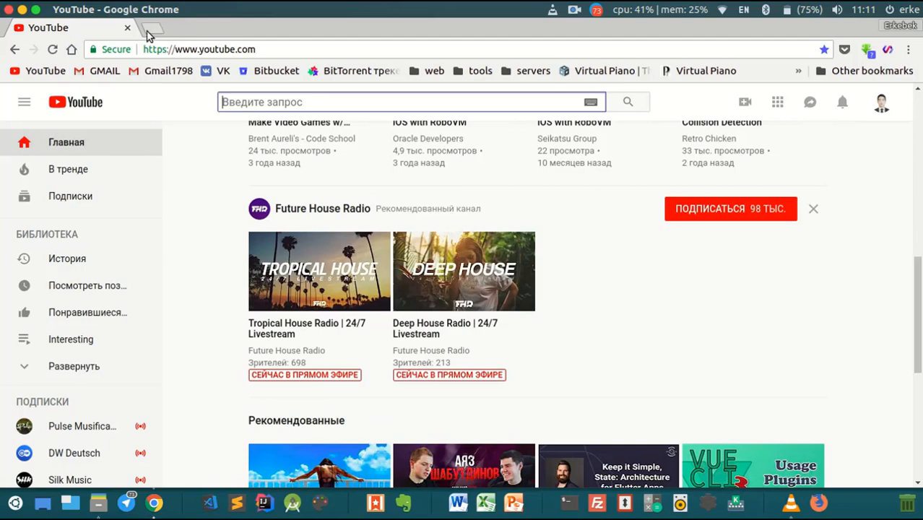
pyautogui.click(150, 29)
pyautogui.click(127, 27)
pyautogui.click(309, 413)
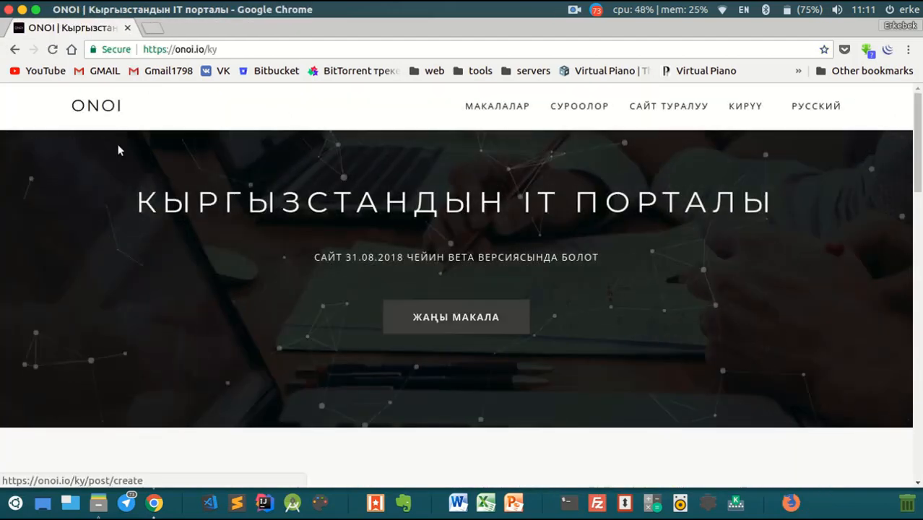
pyautogui.click(23, 9)
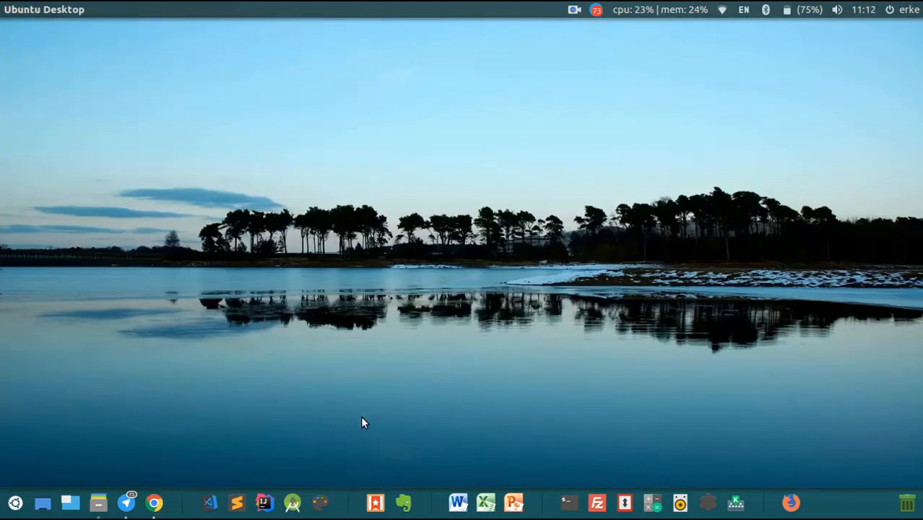
# Start a blank Word document with 'sdf' typed, then check the keyboard, network and Bluetooth top-bar menus.
pyautogui.click(455, 500)
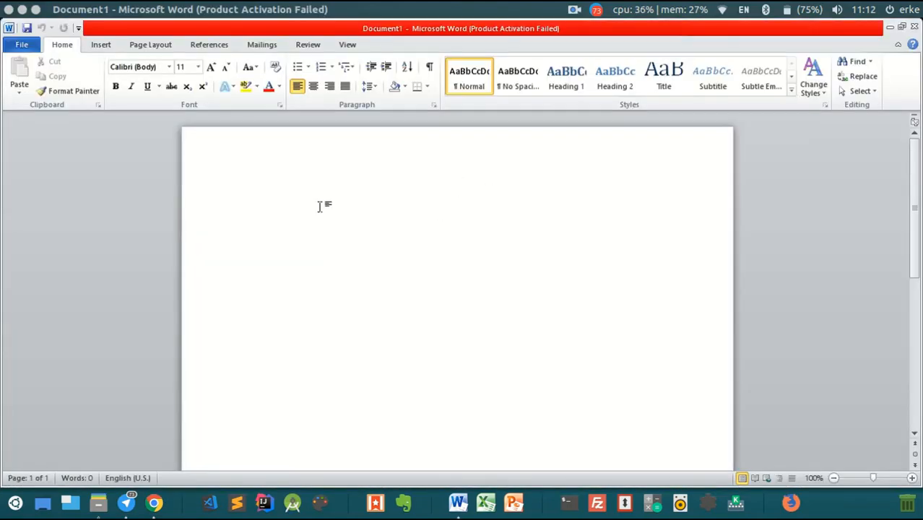
pyautogui.write('sdf')
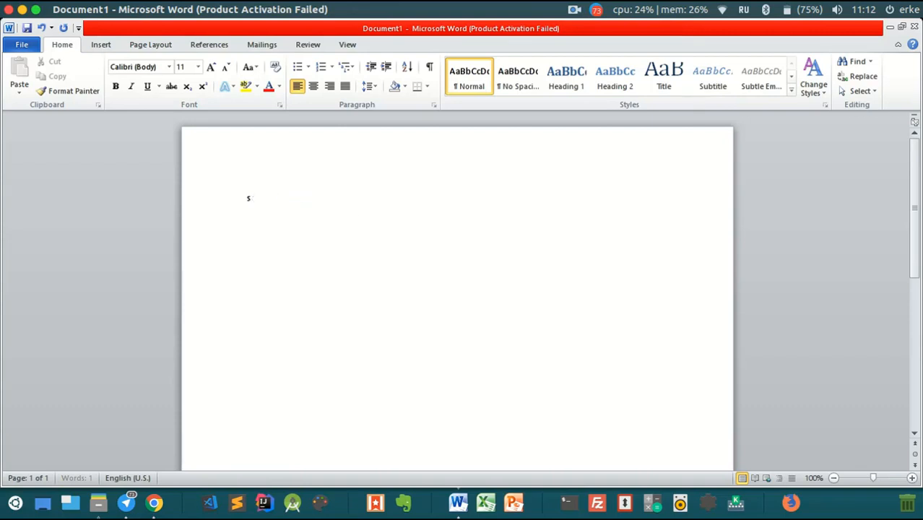
pyautogui.click(743, 9)
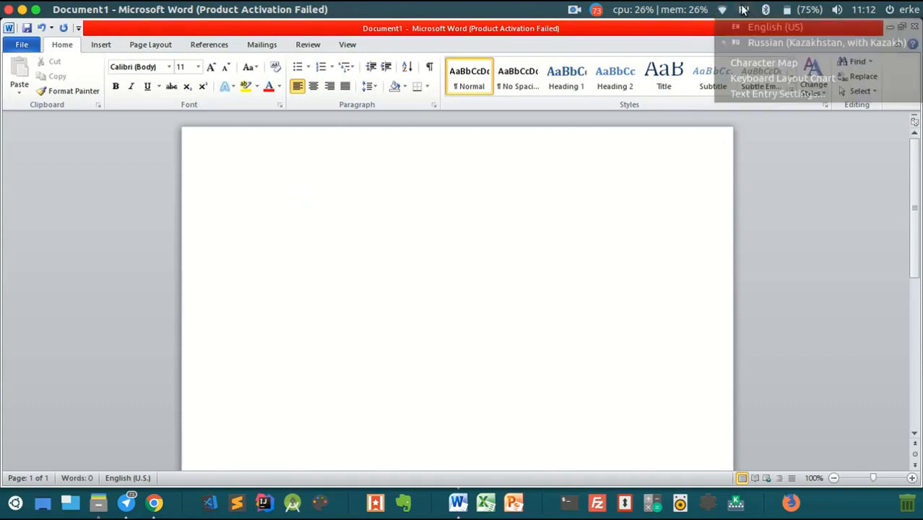
pyautogui.click(723, 9)
pyautogui.click(724, 8)
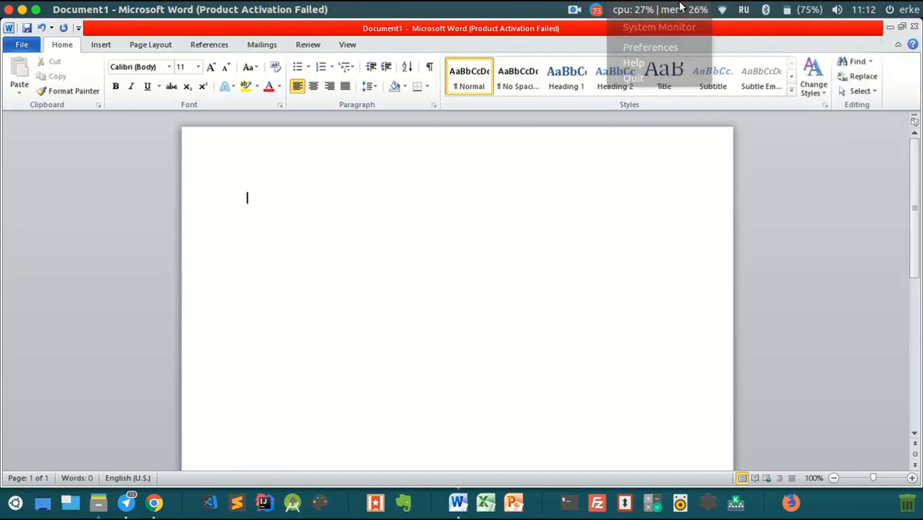
pyautogui.click(767, 13)
pyautogui.click(766, 11)
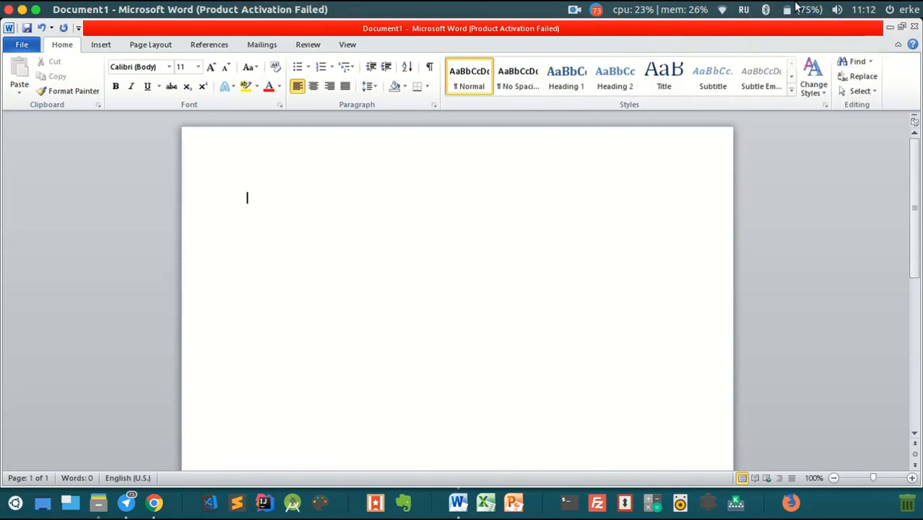
# Check the battery status, calendar and sound settings in the top bar.
pyautogui.click(798, 8)
pyautogui.click(799, 6)
pyautogui.click(850, 8)
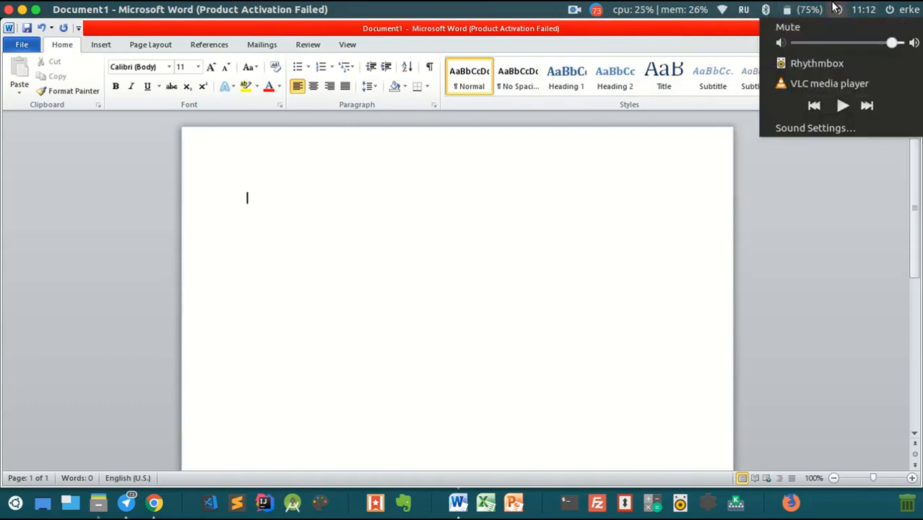
pyautogui.click(836, 9)
pyautogui.click(854, 7)
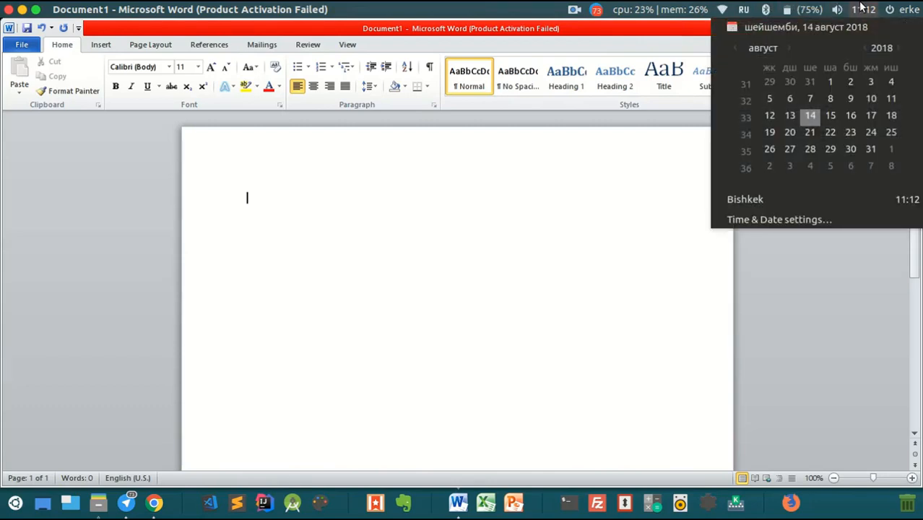
pyautogui.click(861, 8)
# View the system details in About This Computer, then close Word with Don't Save.
pyautogui.click(889, 8)
pyautogui.click(545, 246)
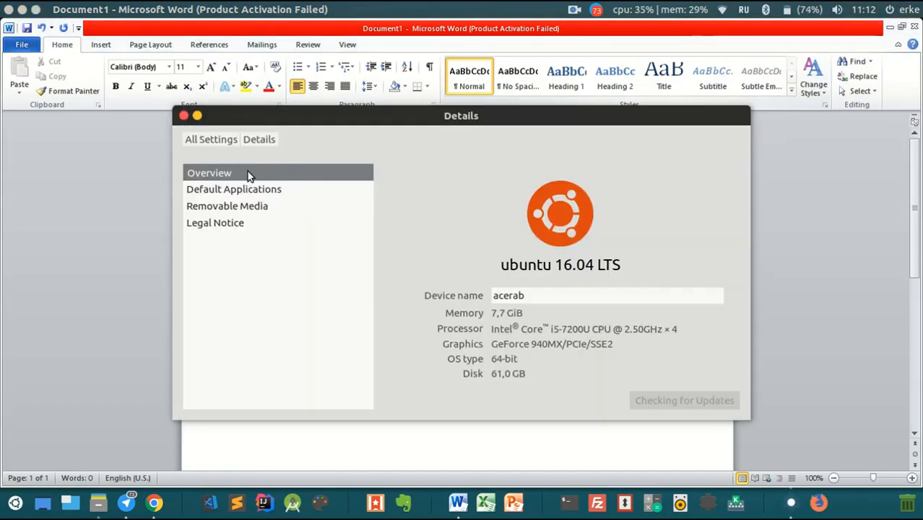
pyautogui.click(183, 115)
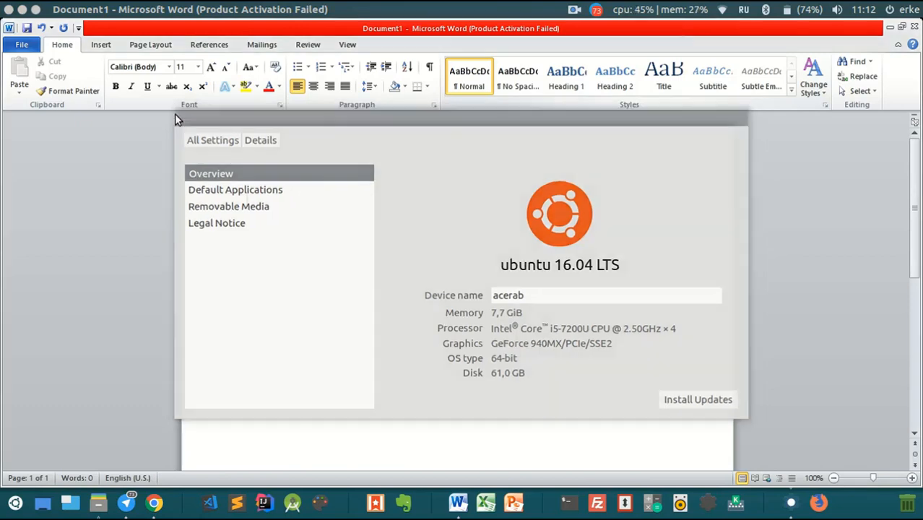
pyautogui.click(474, 302)
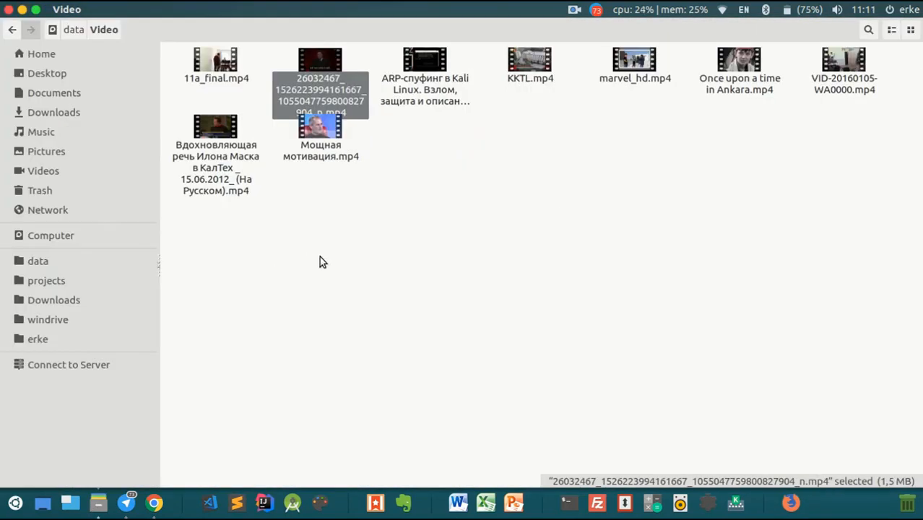
pyautogui.press('ctrl+super+d')
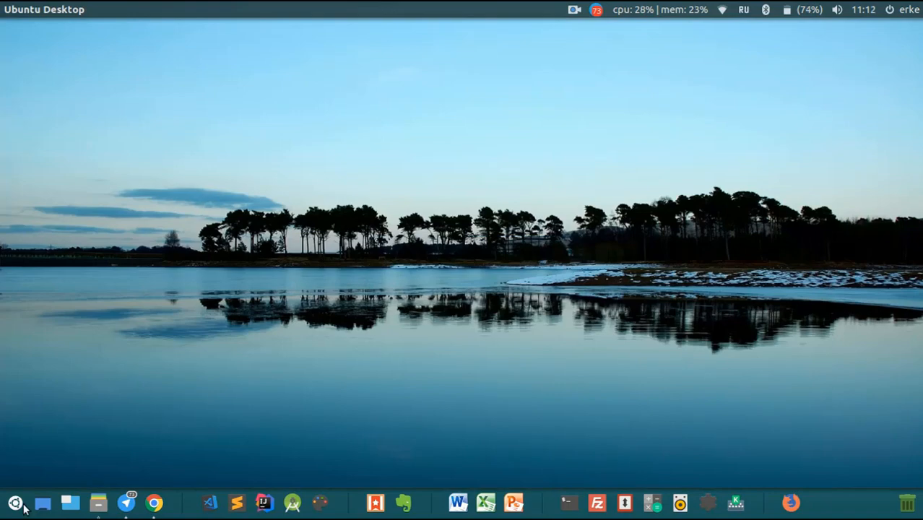
pyautogui.press('super')
pyautogui.write('k')
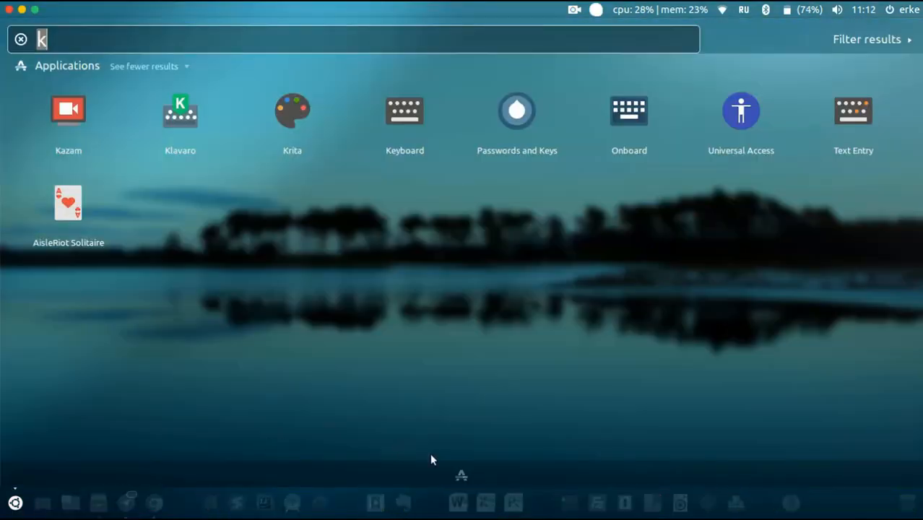
pyautogui.click(467, 473)
pyautogui.scroll(-5, 530, 228)
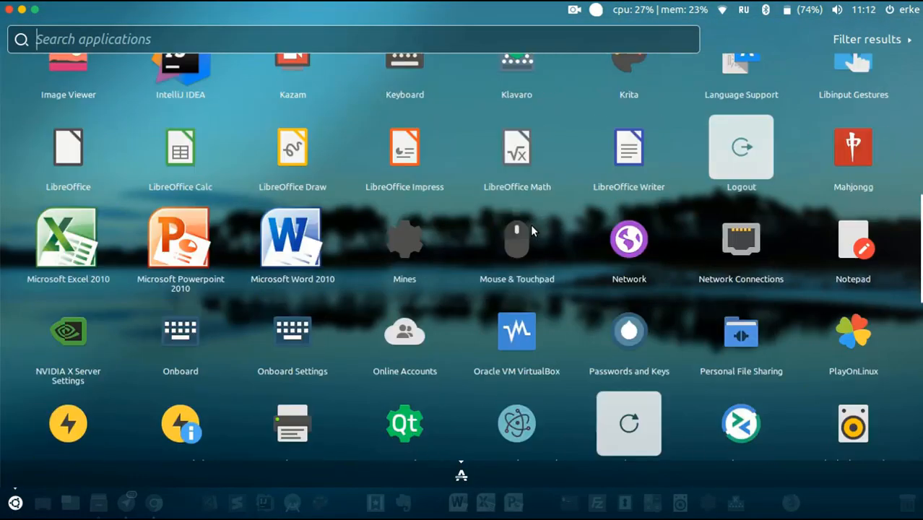
pyautogui.scroll(-5, 530, 225)
pyautogui.moveTo(15, 503)
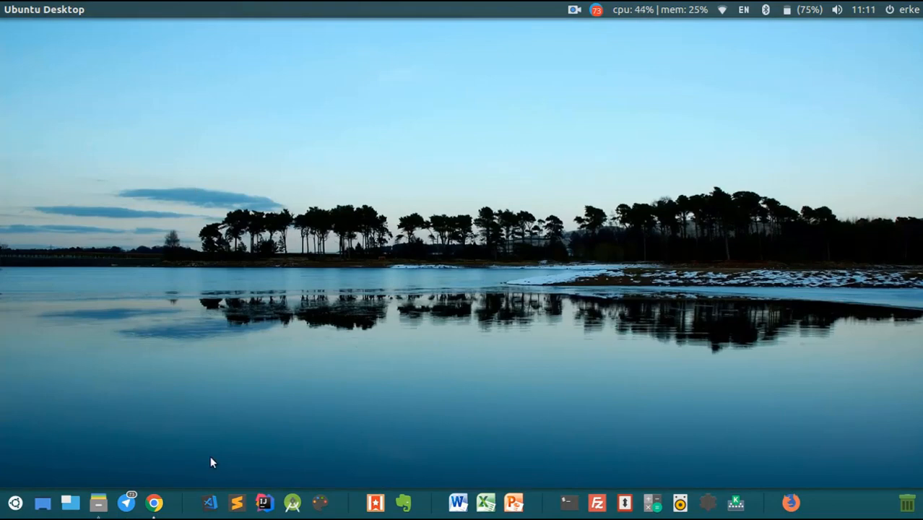
pyautogui.click(154, 503)
pyautogui.click(154, 503)
pyautogui.click(127, 503)
pyautogui.scroll(-3, 260, 304)
pyautogui.scroll(2, 267, 181)
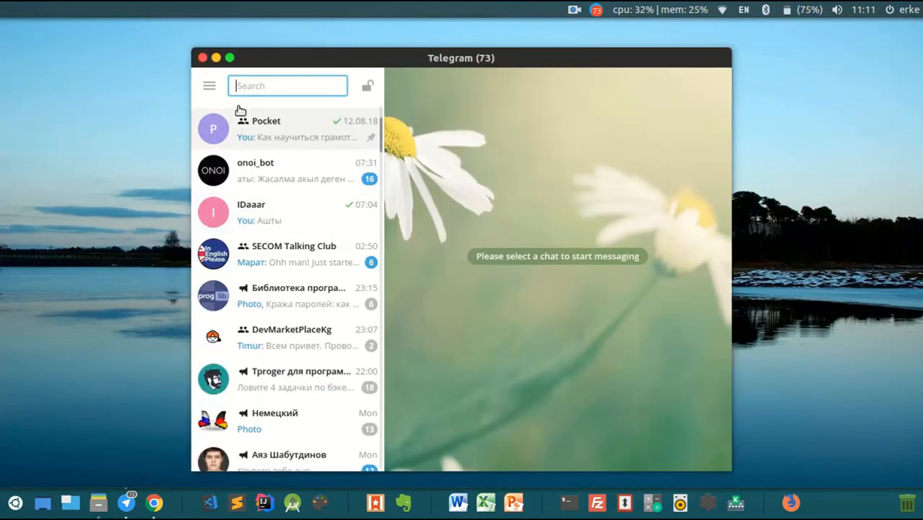
pyautogui.click(215, 58)
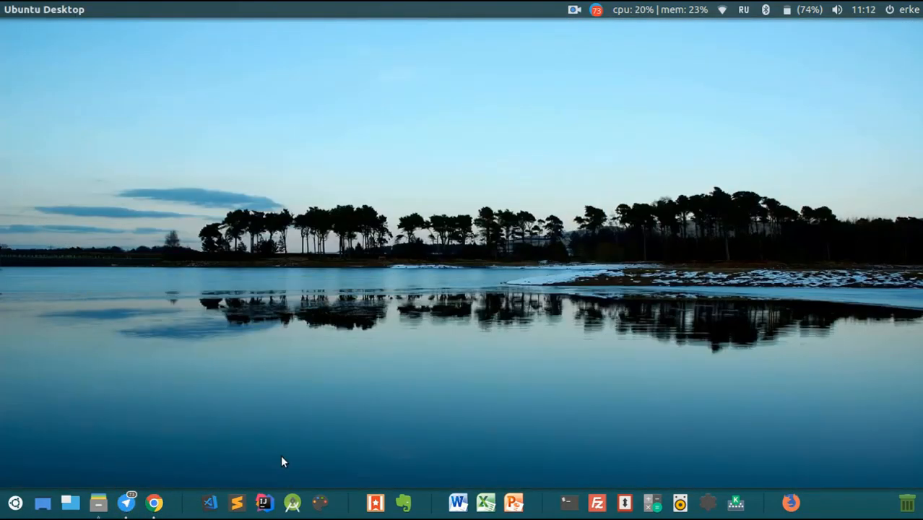
pyautogui.click(59, 505)
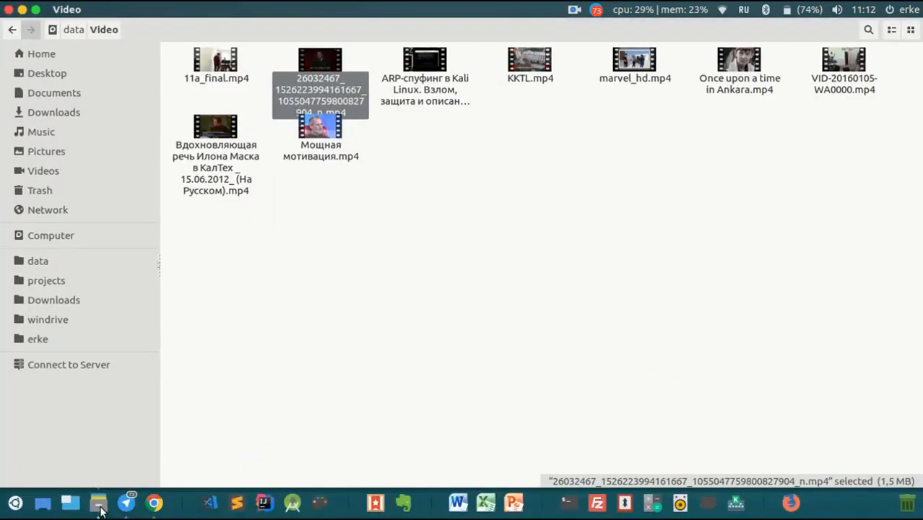
pyautogui.click(100, 509)
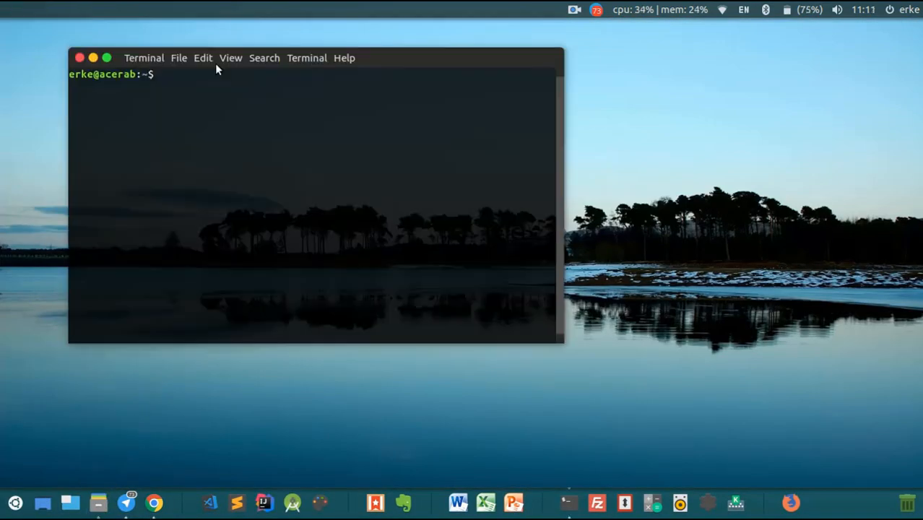
# Run cowsay "Қандайсыңар", using the RU layout for the Cyrillic word and returning to EN.
pyautogui.write('cowsay "')
pyautogui.press('super+space')
pyautogui.write('Қандайсыңар')
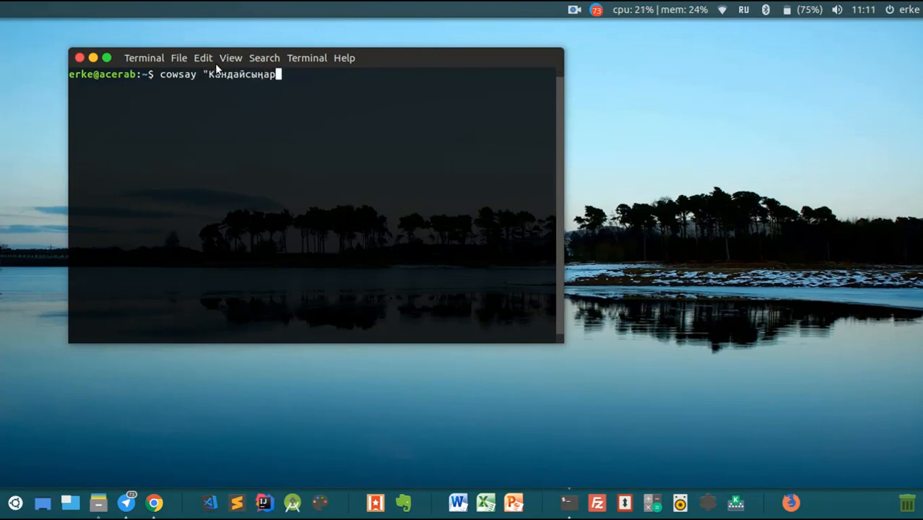
pyautogui.press('super+space')
pyautogui.write('"')
pyautogui.press('Return')
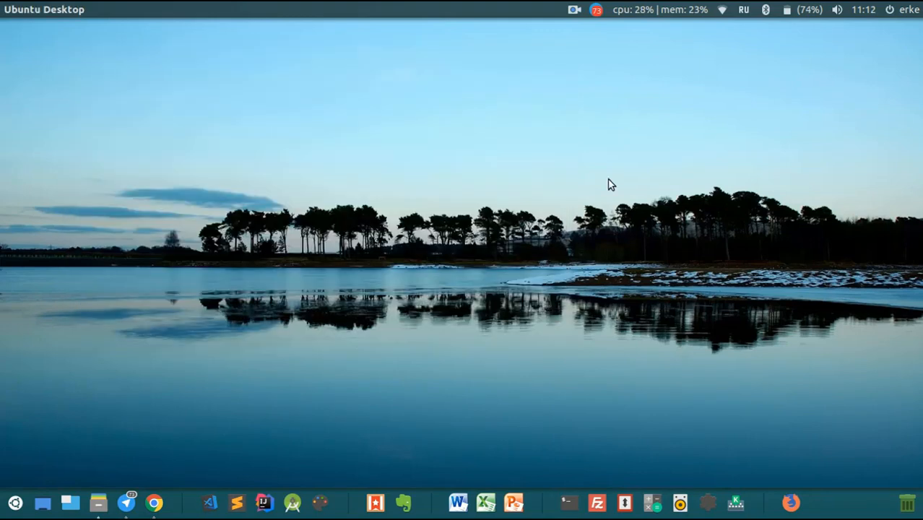
pyautogui.press('XF86AudioRaiseVolume')
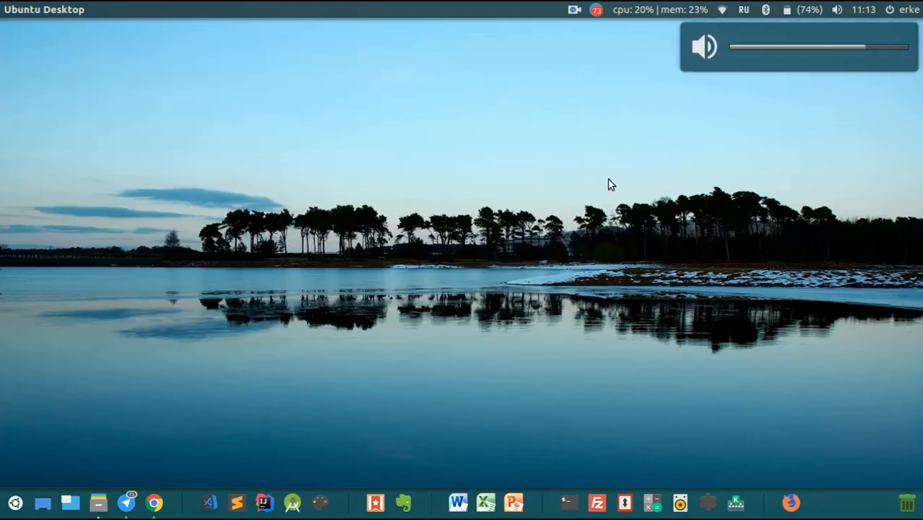
# Restore Chrome, close VLC after the one-minute mp4 clip plays, and switch back to Chrome.
pyautogui.press('XF86MonBrightnessDown')
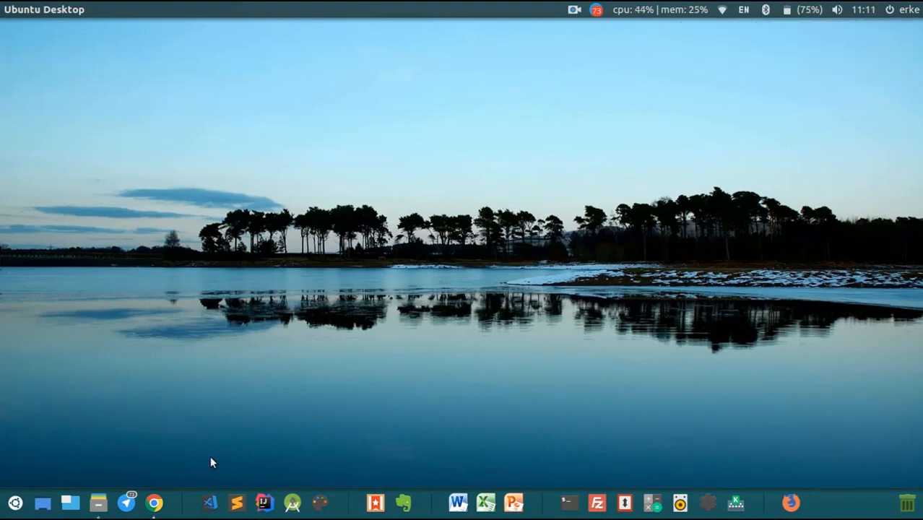
pyautogui.click(153, 502)
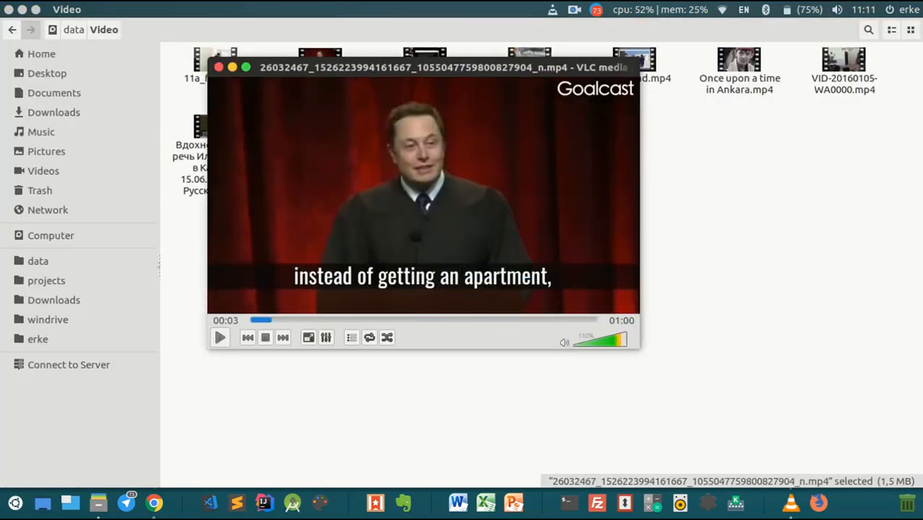
pyautogui.click(218, 67)
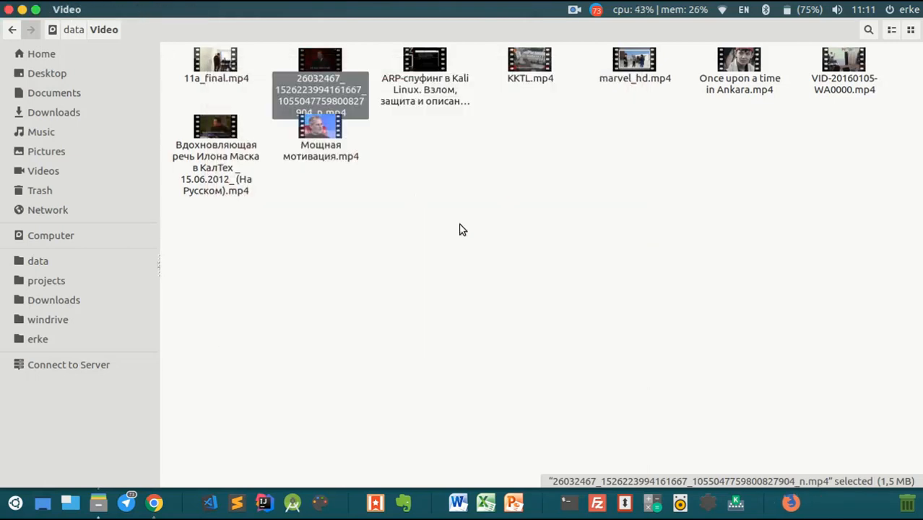
pyautogui.hotkey('alt', 'Tab')
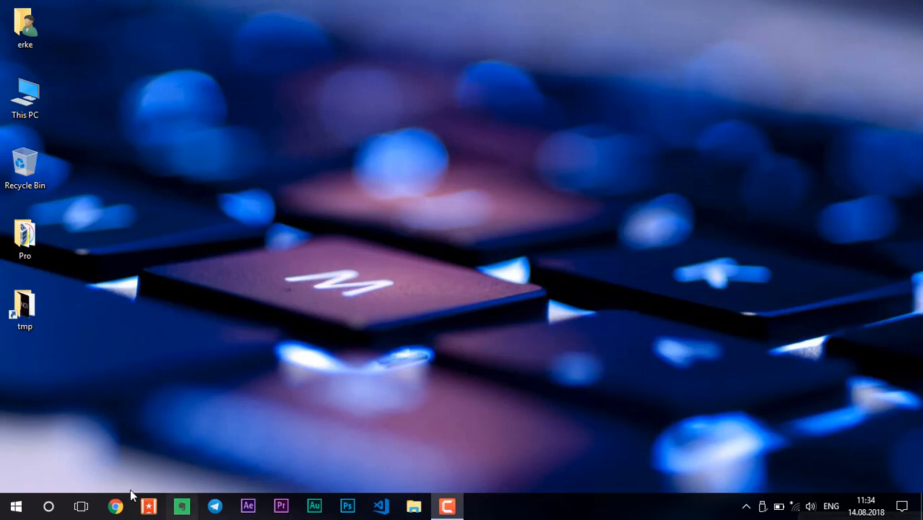
# Search Google for 'ruf', open rufus.akeo.ie and download the Rufus 3.1 installer.
pyautogui.click(115, 505)
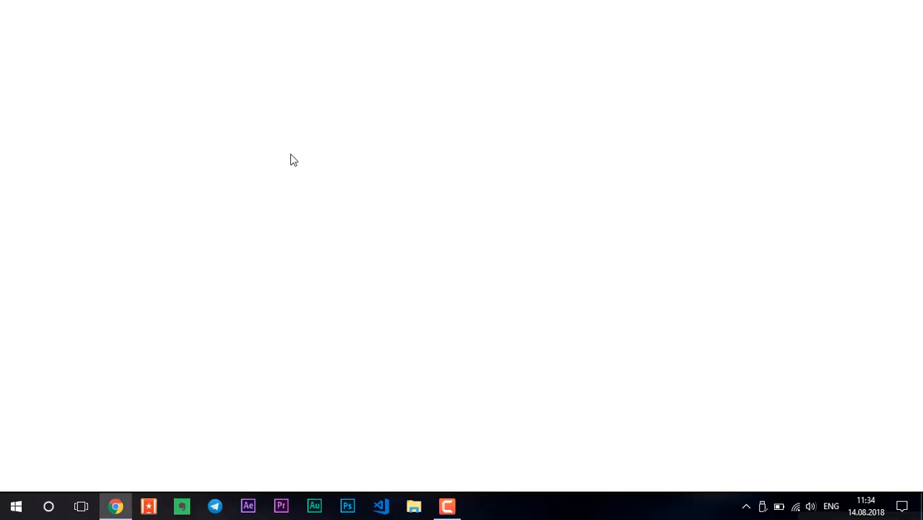
pyautogui.write('rufus')
pyautogui.press('Return')
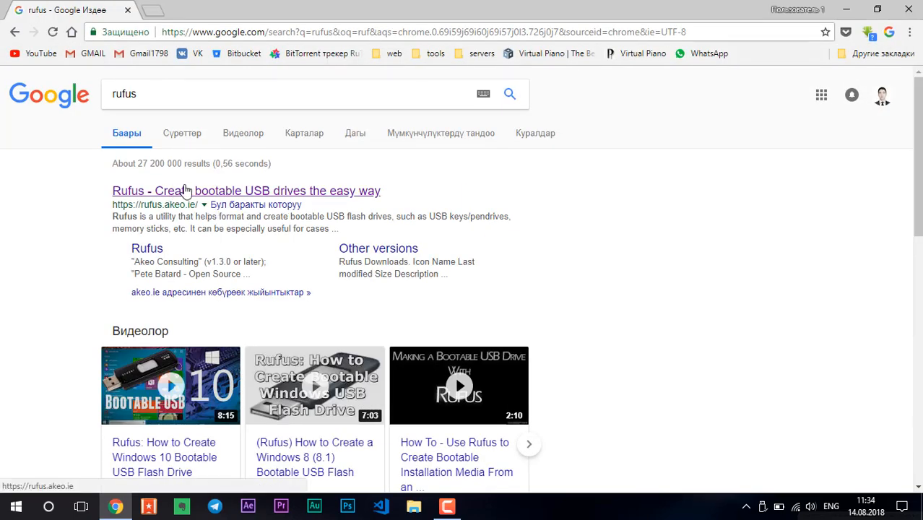
pyautogui.click(185, 190)
pyautogui.scroll(-10, 498, 273)
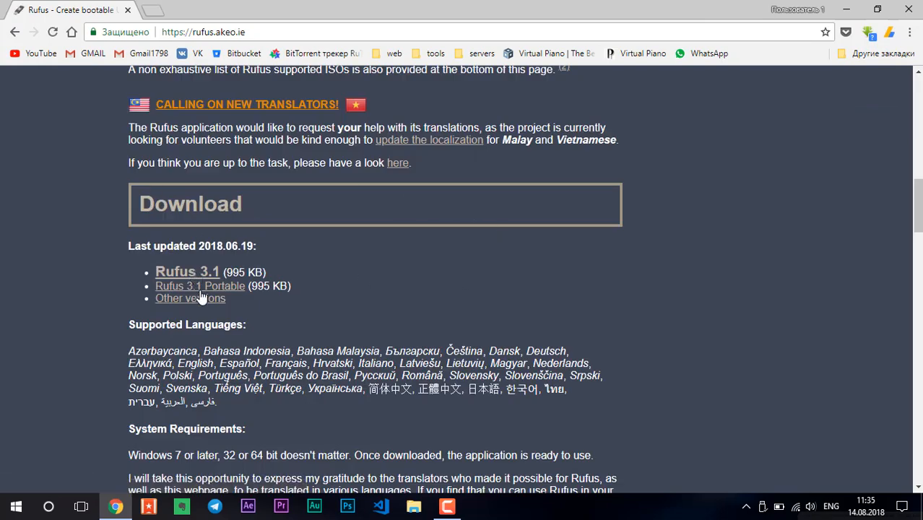
pyautogui.click(184, 275)
# Search the web for 'ubuntu' in a new tab.
pyautogui.click(151, 11)
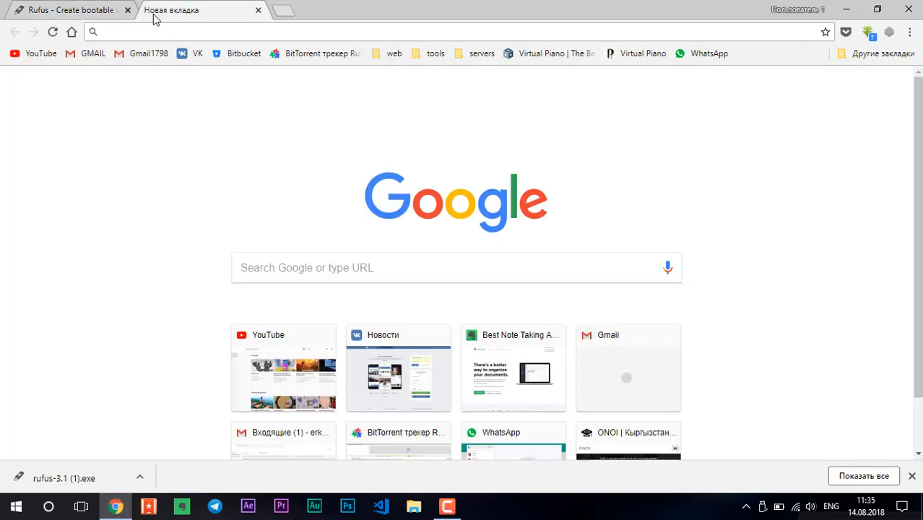
pyautogui.write('ubuntu')
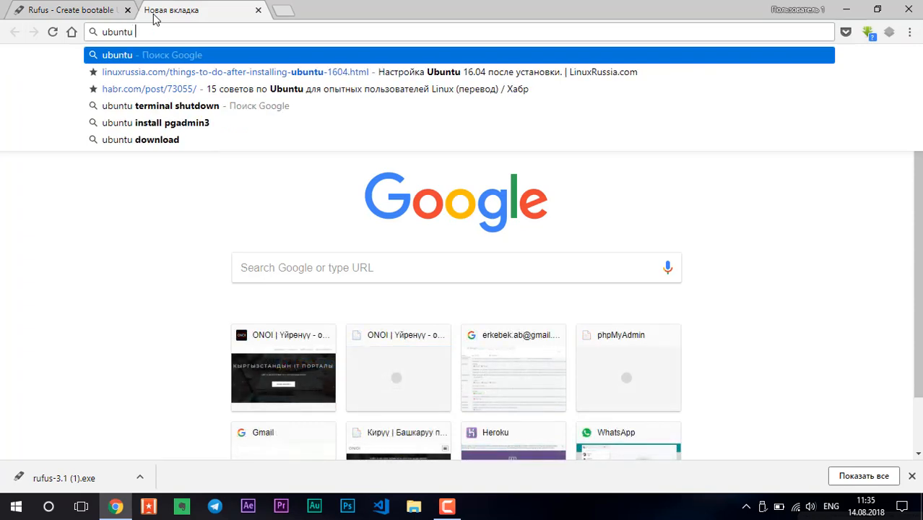
pyautogui.press('Return')
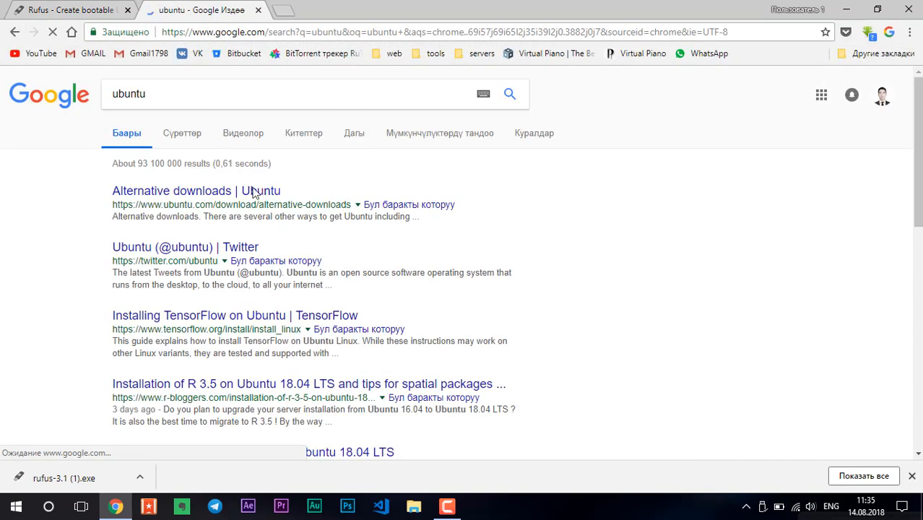
# Get the Ubuntu 16.04.5 desktop torrent from Alternative downloads and open it in Transmission.
pyautogui.click(206, 194)
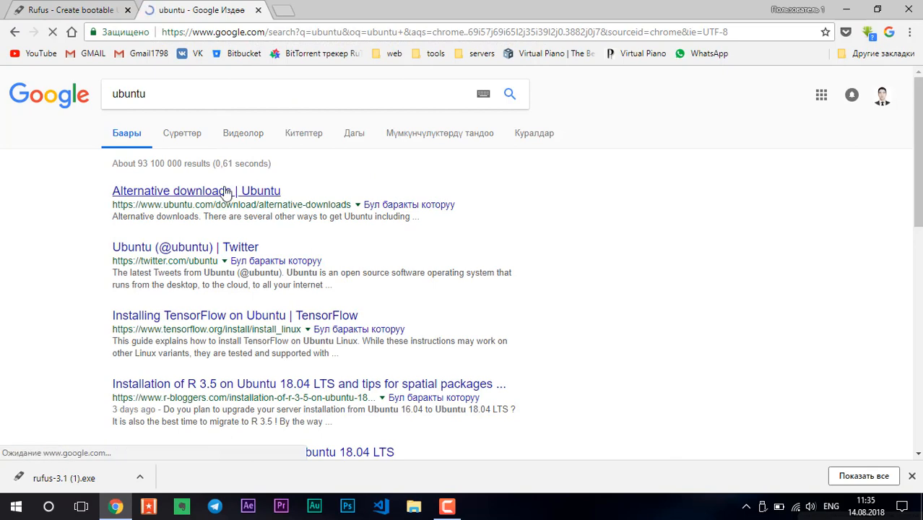
pyautogui.scroll(-5, 440, 273)
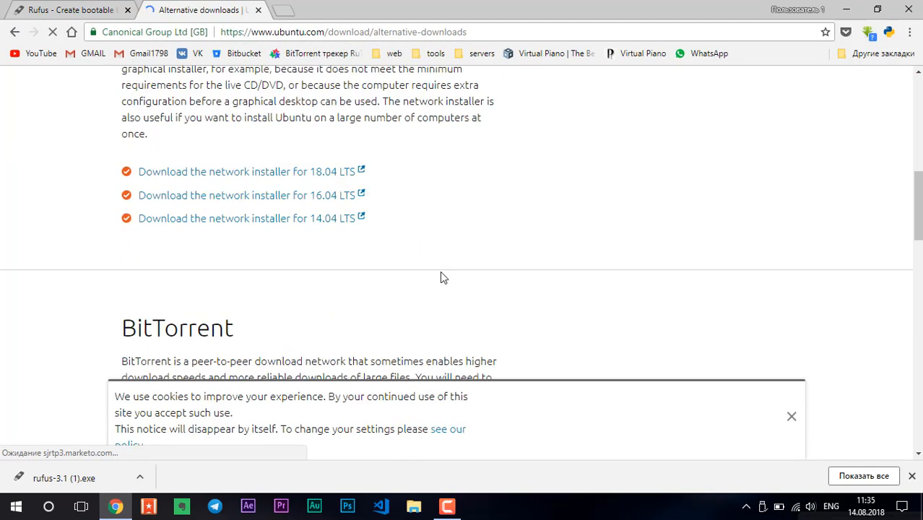
pyautogui.scroll(-3, 442, 278)
pyautogui.click(481, 289)
pyautogui.scroll(-1, 480, 263)
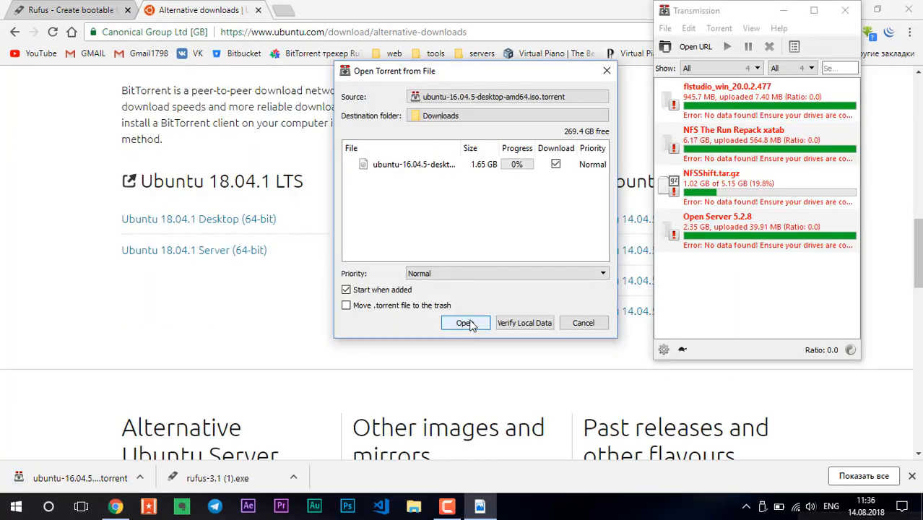
pyautogui.click(466, 323)
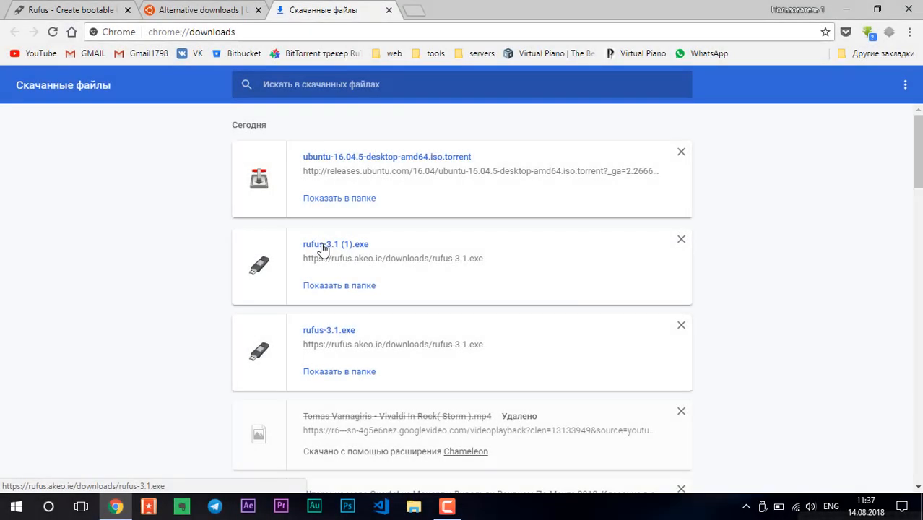
# Launch Rufus 3.1 and check the USB drive's size and free space in This PC.
pyautogui.click(323, 245)
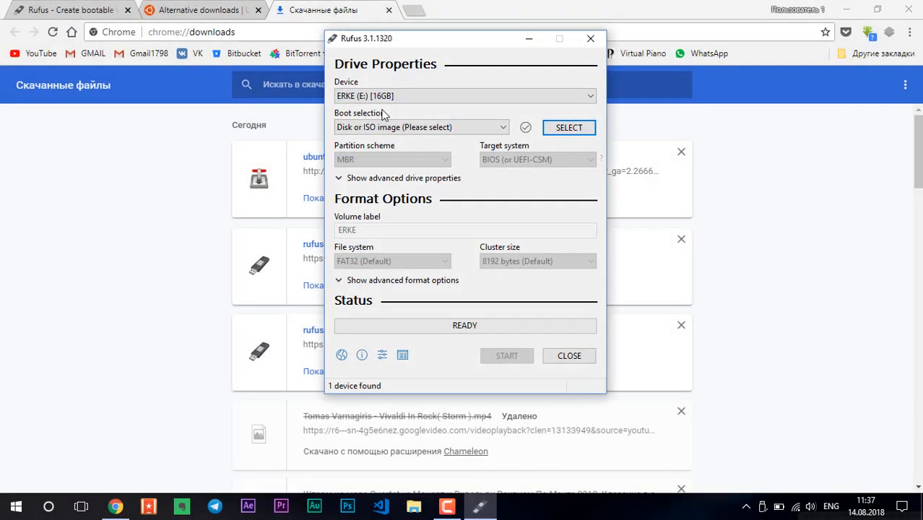
pyautogui.click(426, 93)
pyautogui.click(329, 205)
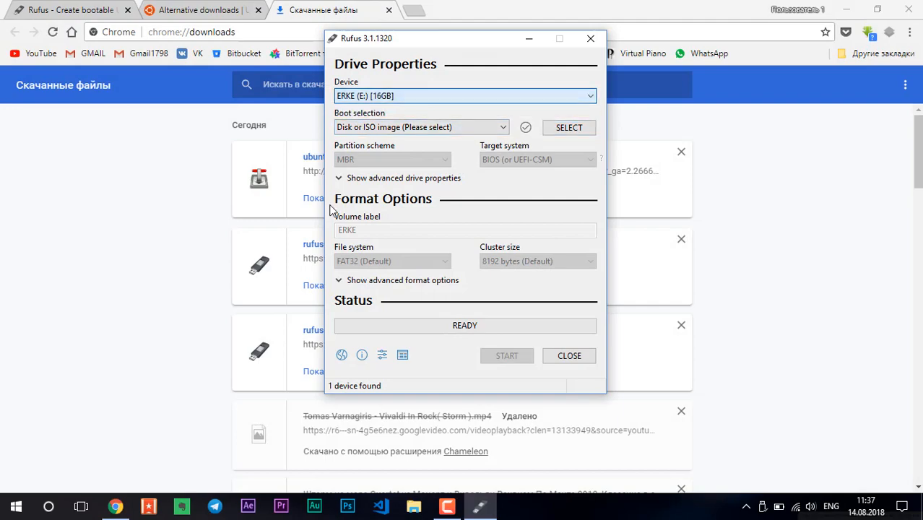
pyautogui.click(907, 507)
pyautogui.doubleClick(24, 93)
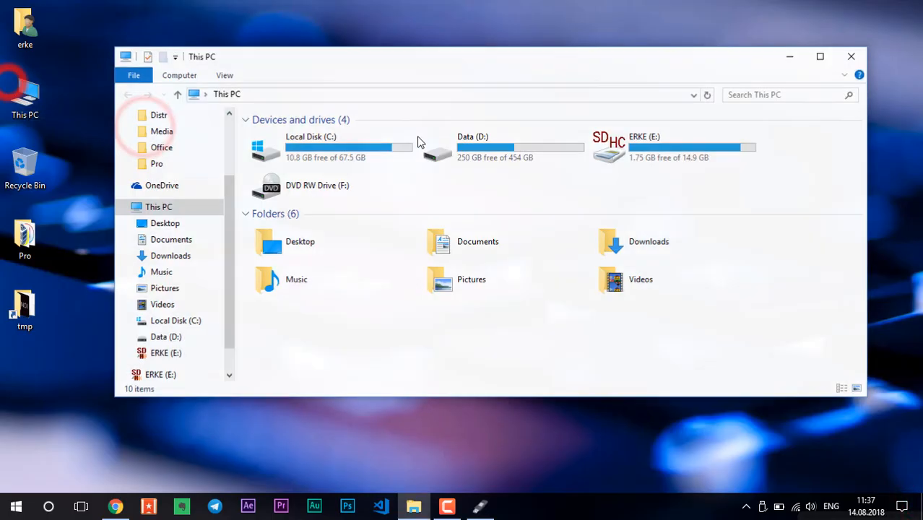
pyautogui.click(682, 150)
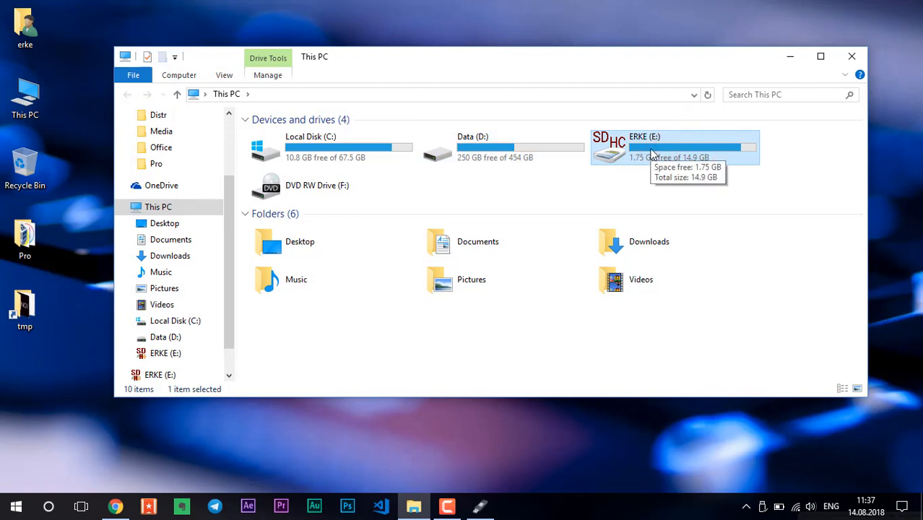
pyautogui.click(480, 506)
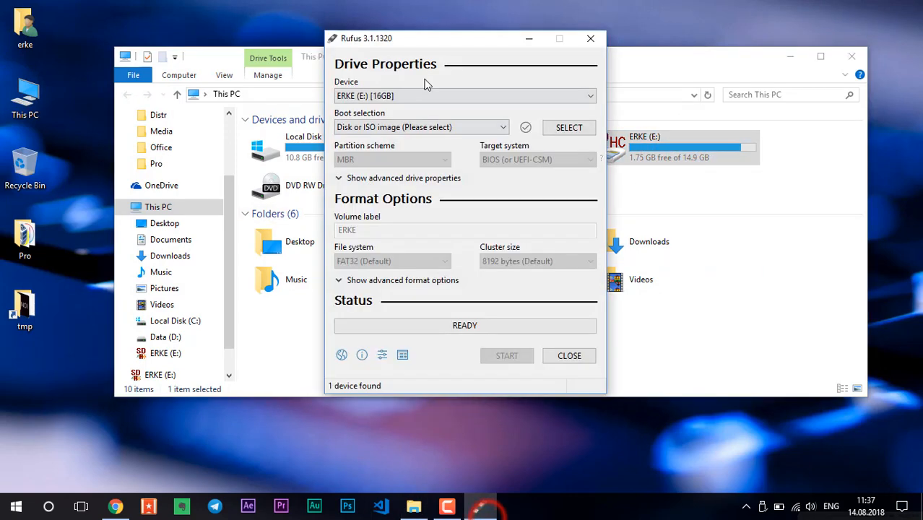
# Keep the 16 GB USB drive as target and Disk or ISO image as boot source.
pyautogui.click(363, 94)
pyautogui.click(363, 98)
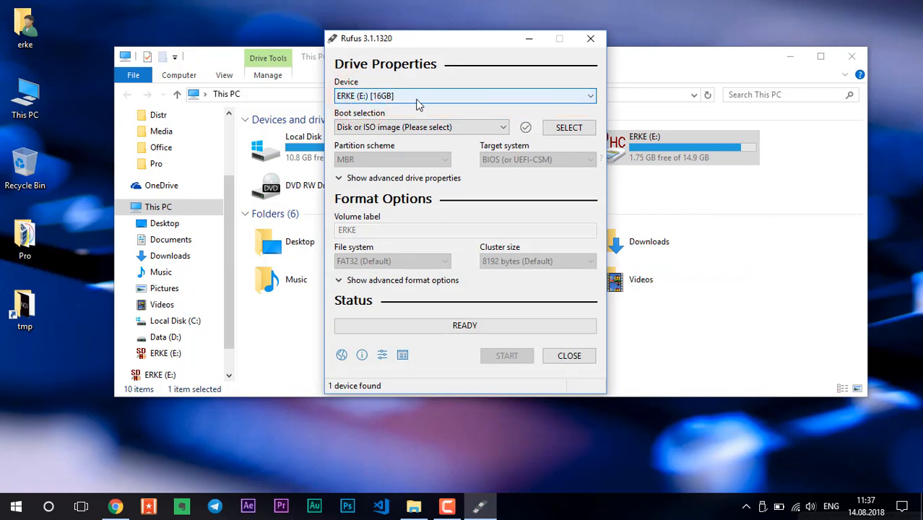
pyautogui.moveTo(415, 38)
pyautogui.mouseDown()
pyautogui.moveTo(408, 46)
pyautogui.moveTo(419, 49)
pyautogui.mouseUp()
pyautogui.click(465, 138)
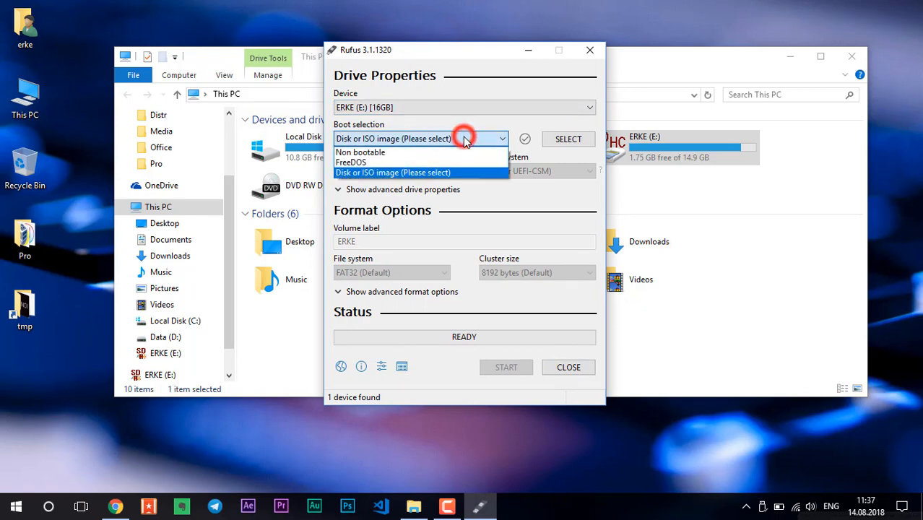
pyautogui.click(413, 174)
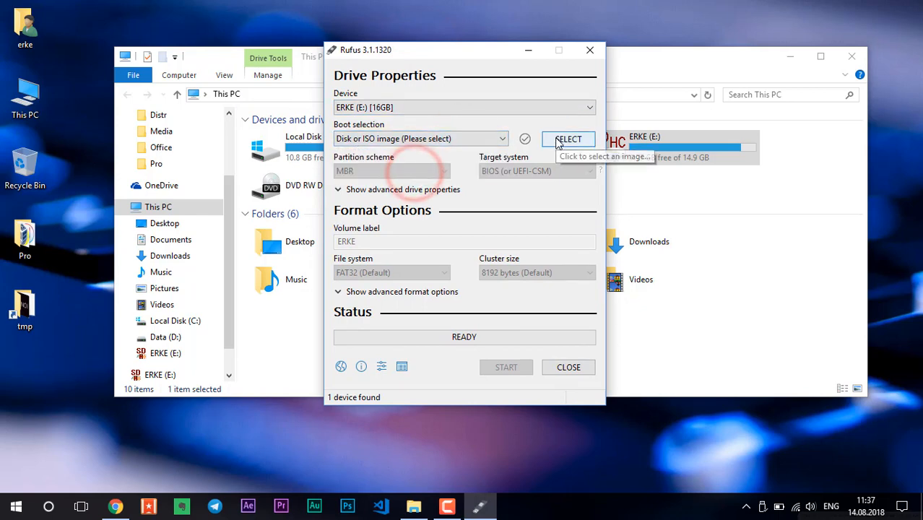
# Load D:\Data\Distr\ISO\ubuntu-16.04.4-desktop-amd64.iso as the boot image.
pyautogui.click(557, 140)
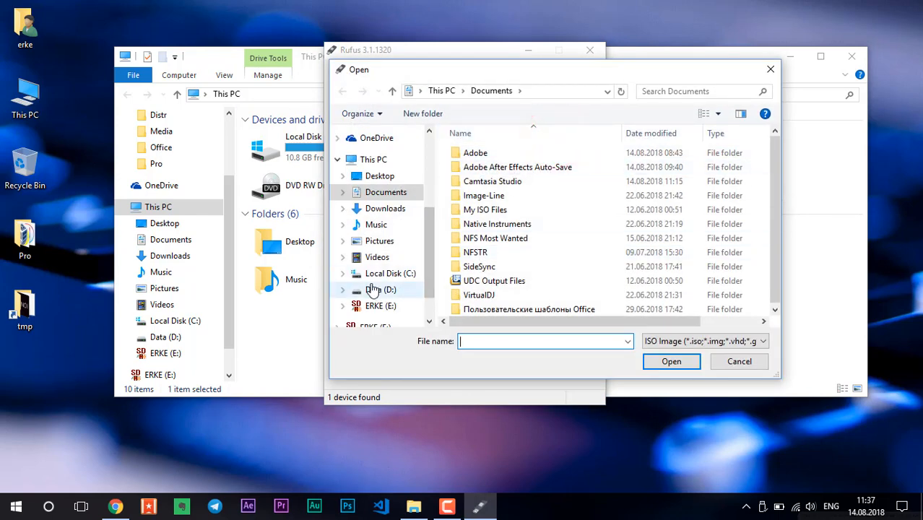
pyautogui.click(375, 289)
pyautogui.doubleClick(476, 166)
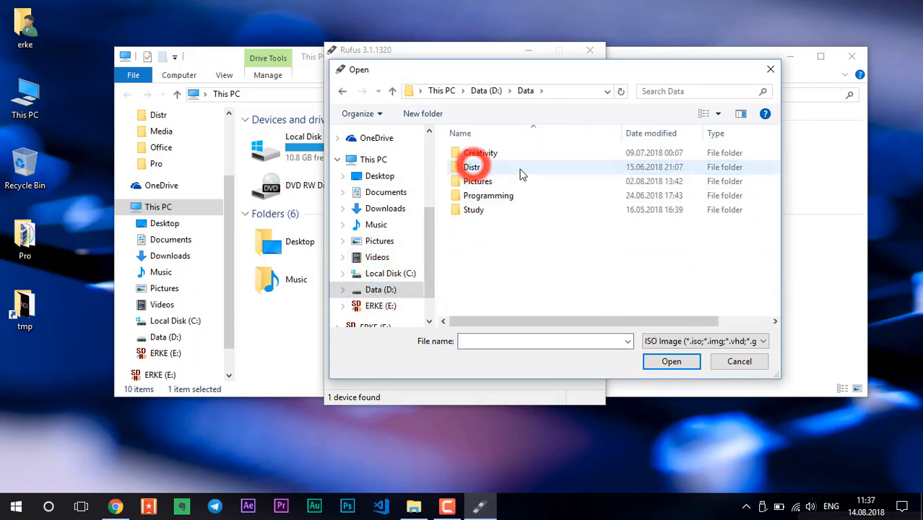
pyautogui.doubleClick(494, 167)
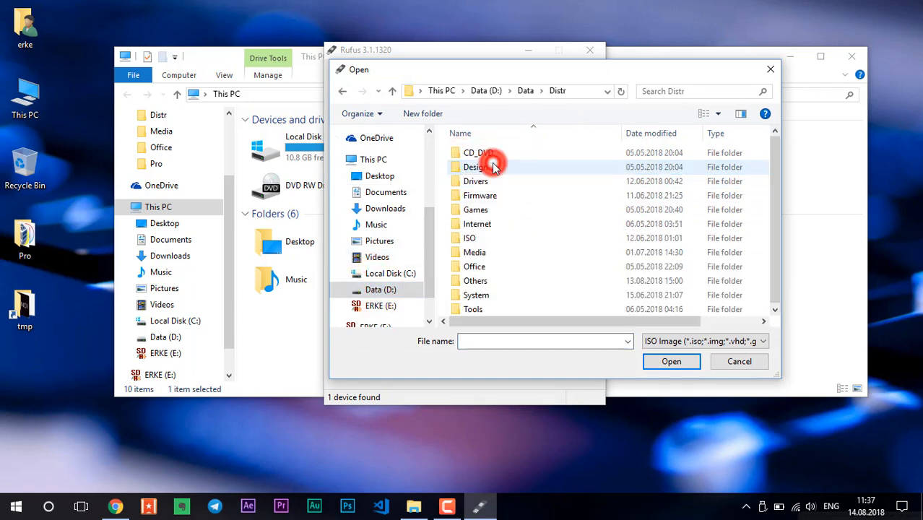
pyautogui.click(497, 227)
pyautogui.doubleClick(494, 239)
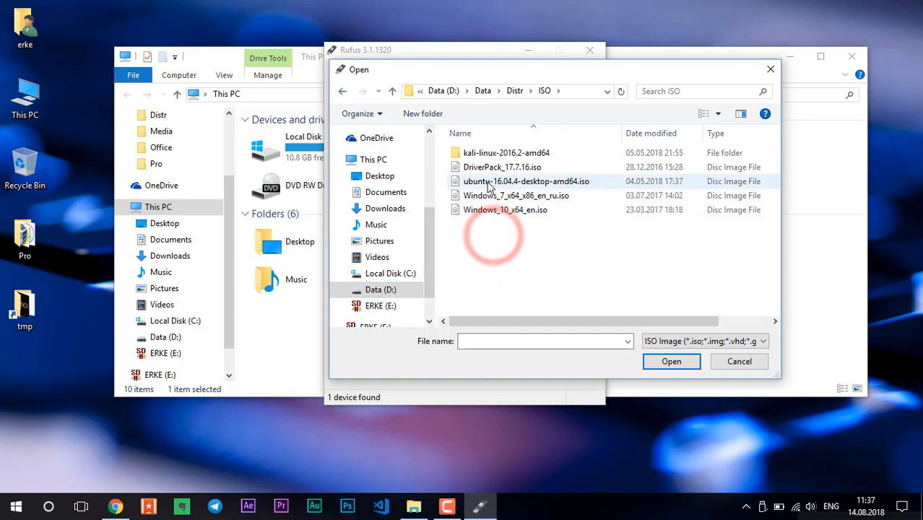
pyautogui.click(485, 183)
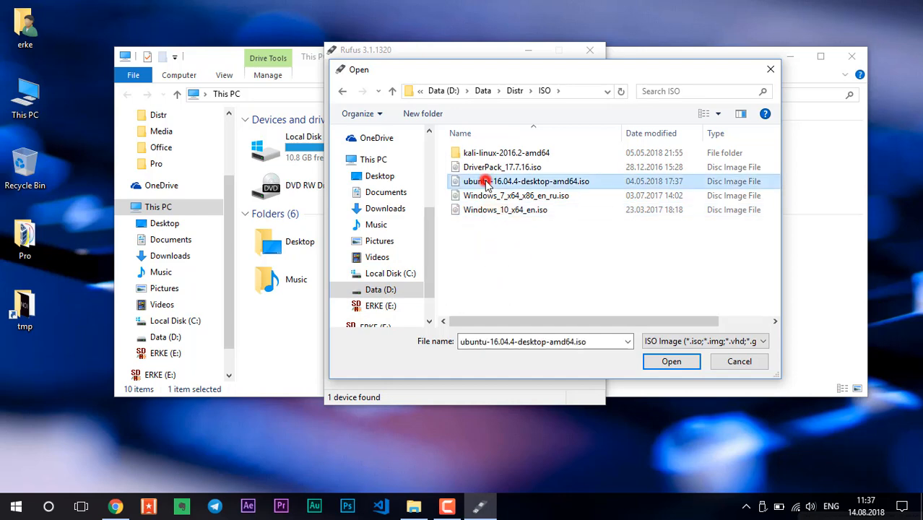
pyautogui.doubleClick(553, 182)
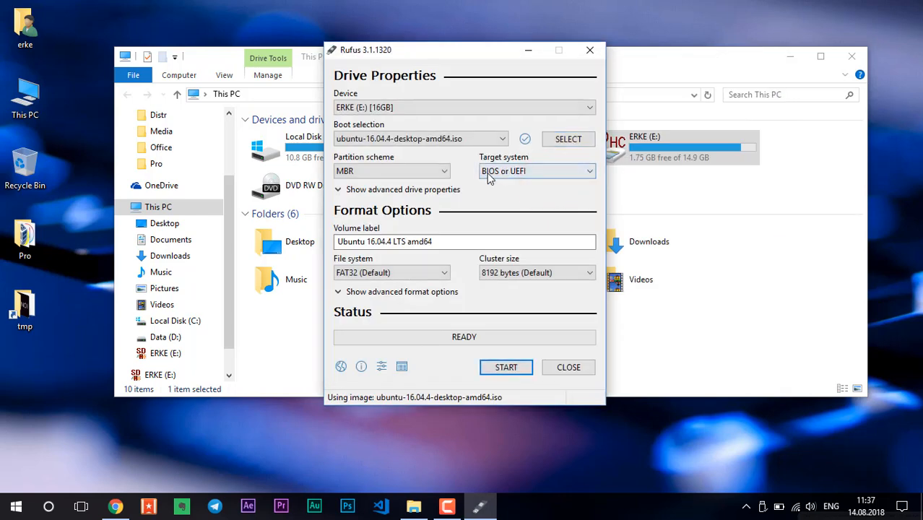
pyautogui.click(704, 192)
pyautogui.rightClick(635, 148)
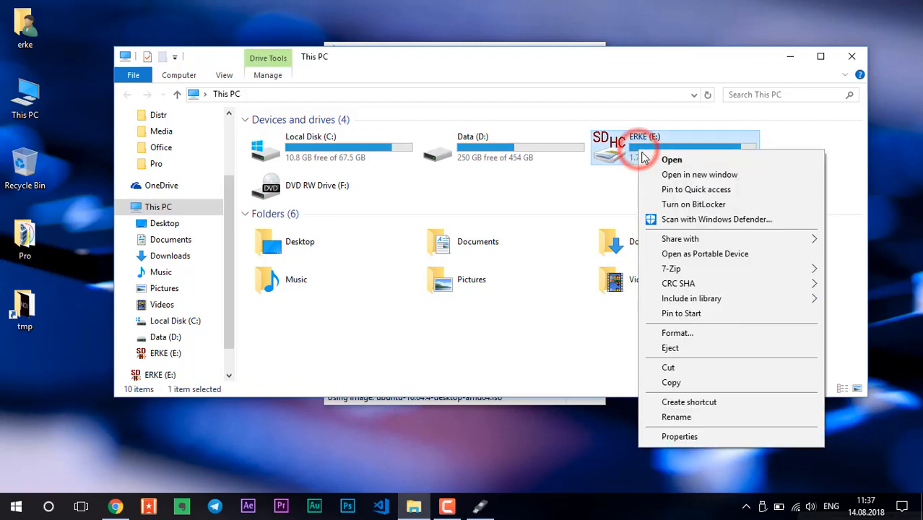
pyautogui.click(673, 332)
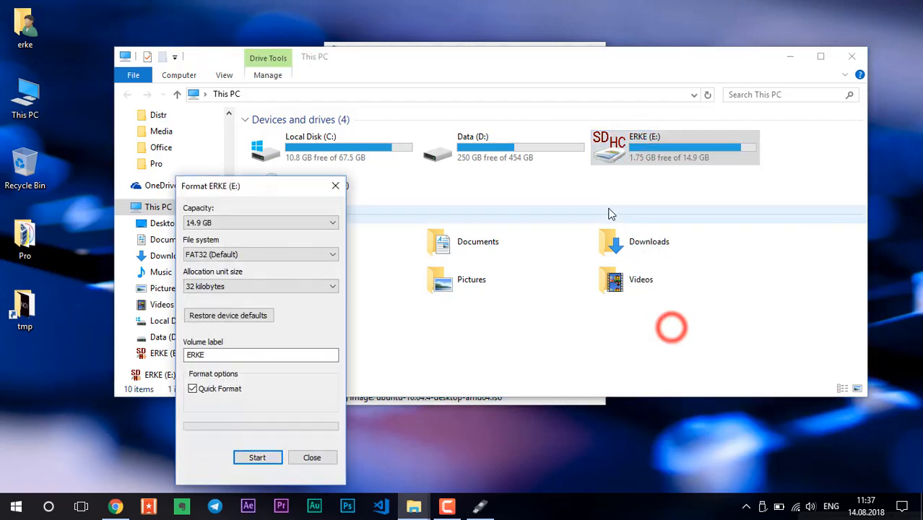
pyautogui.moveTo(264, 189); pyautogui.dragTo(442, 96)
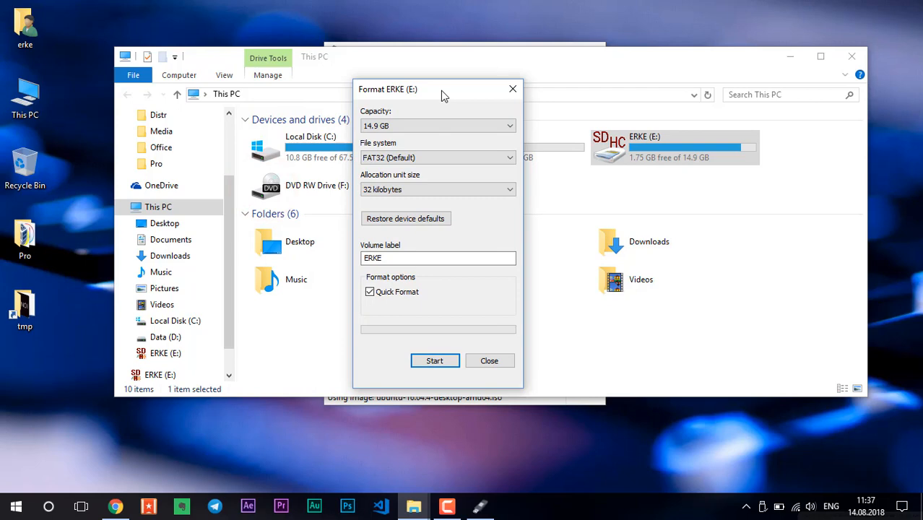
pyautogui.click(436, 165)
pyautogui.click(436, 164)
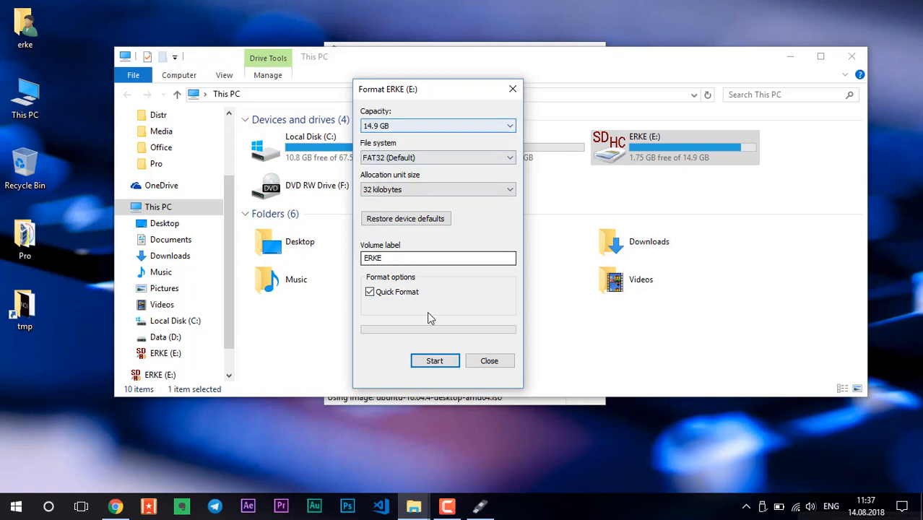
pyautogui.click(434, 363)
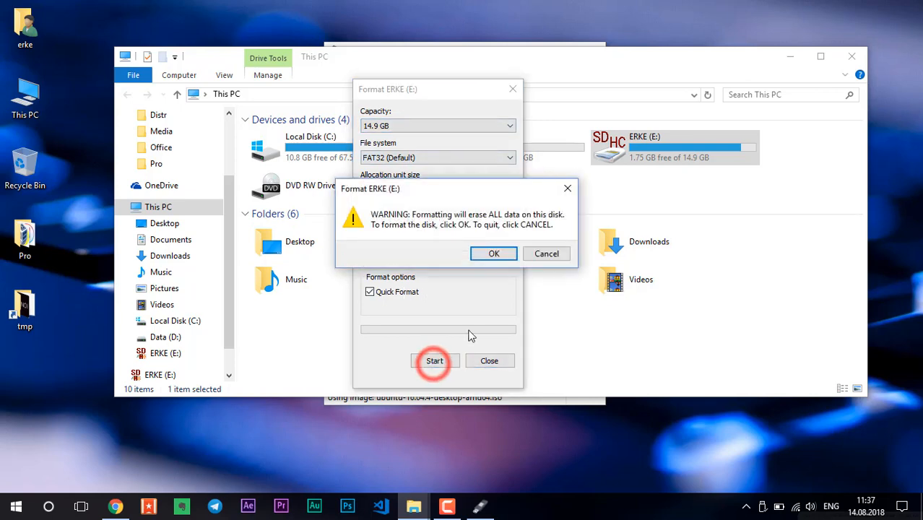
pyautogui.click(569, 185)
pyautogui.click(513, 89)
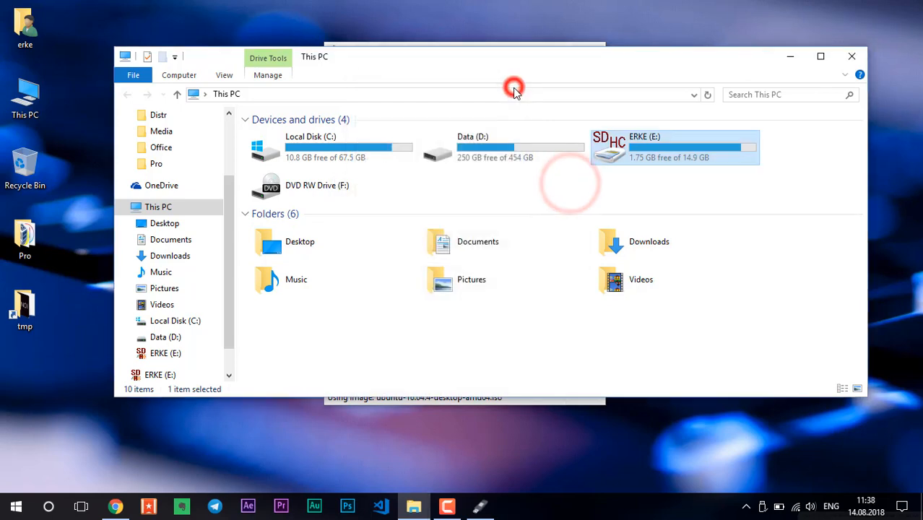
# Keep MBR and BIOS or UEFI, start the write, then answer No to the Syslinux download.
pyautogui.click(479, 505)
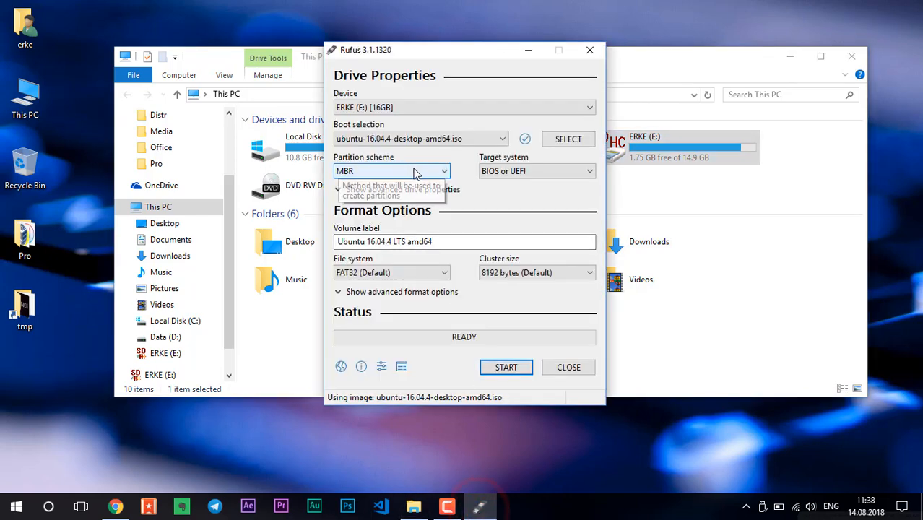
pyautogui.click(413, 171)
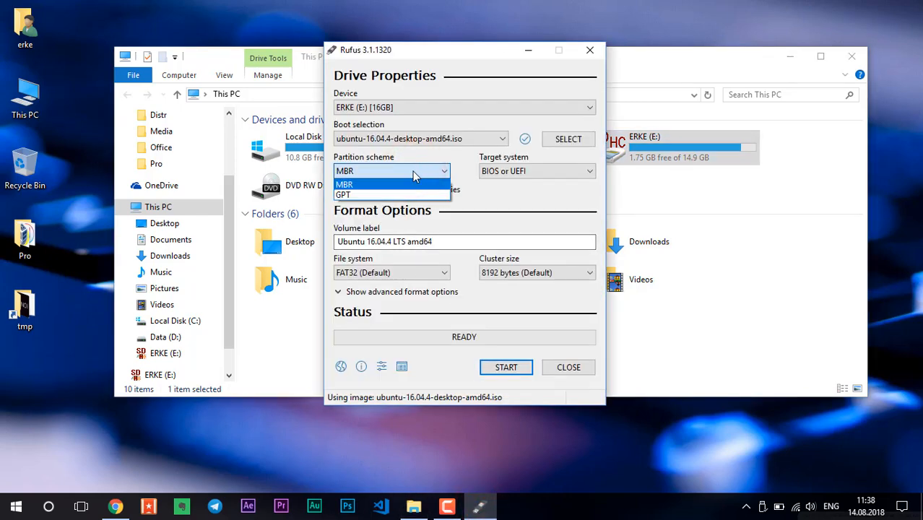
pyautogui.click(412, 171)
pyautogui.click(545, 171)
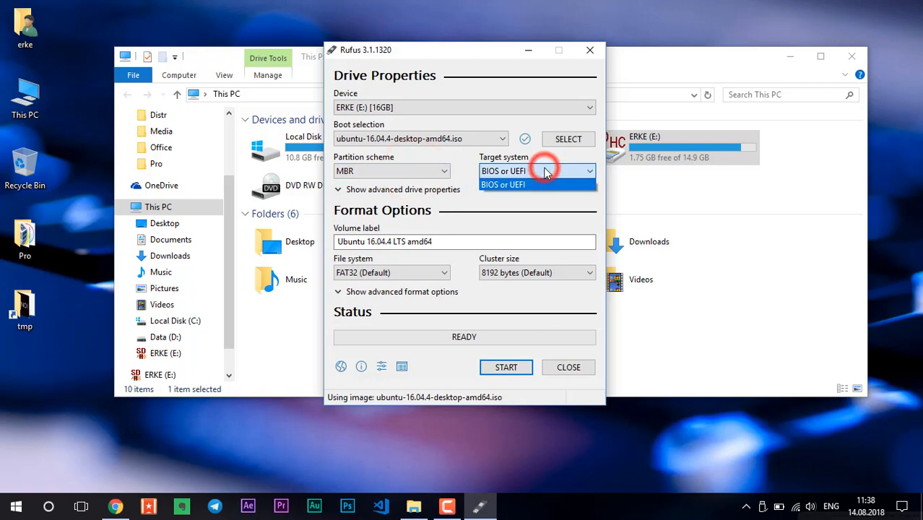
pyautogui.click(545, 171)
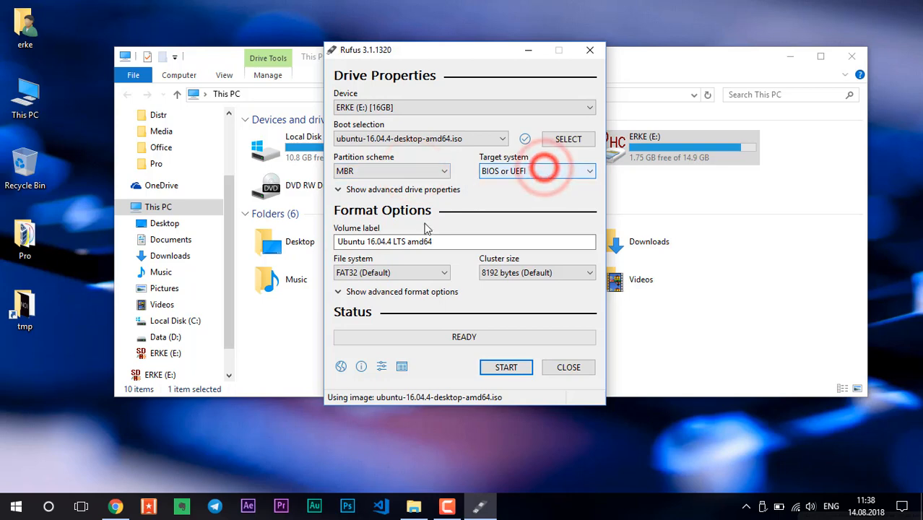
pyautogui.click(503, 368)
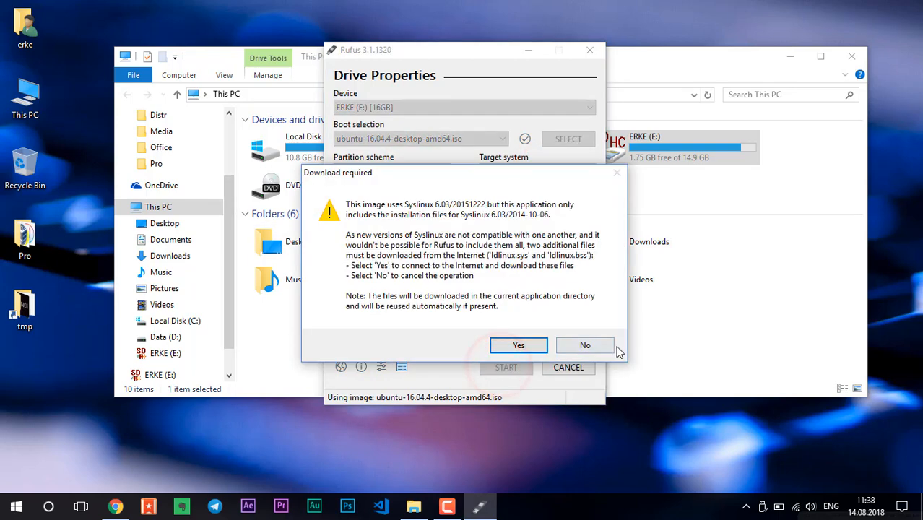
pyautogui.click(612, 347)
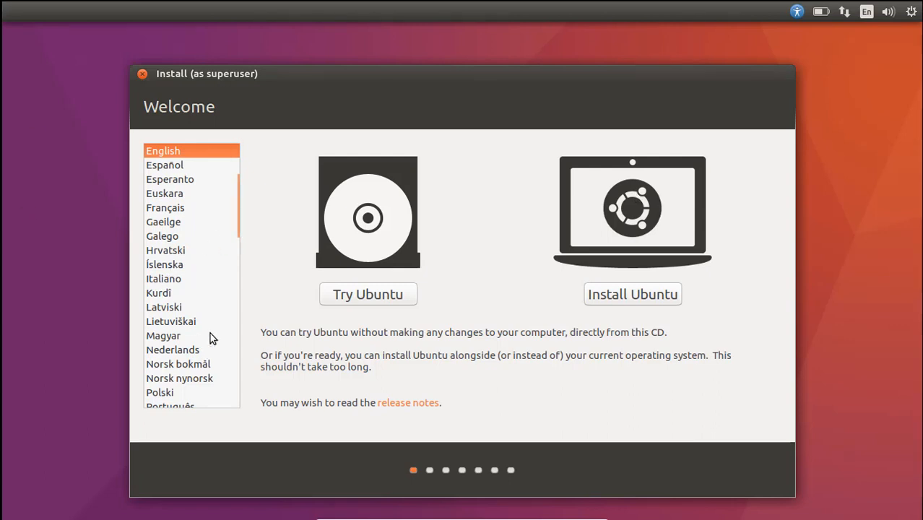
# Set the installer language to Русский and choose 'Запустить Ubuntu' to run it live.
pyautogui.scroll(-8, 209, 266)
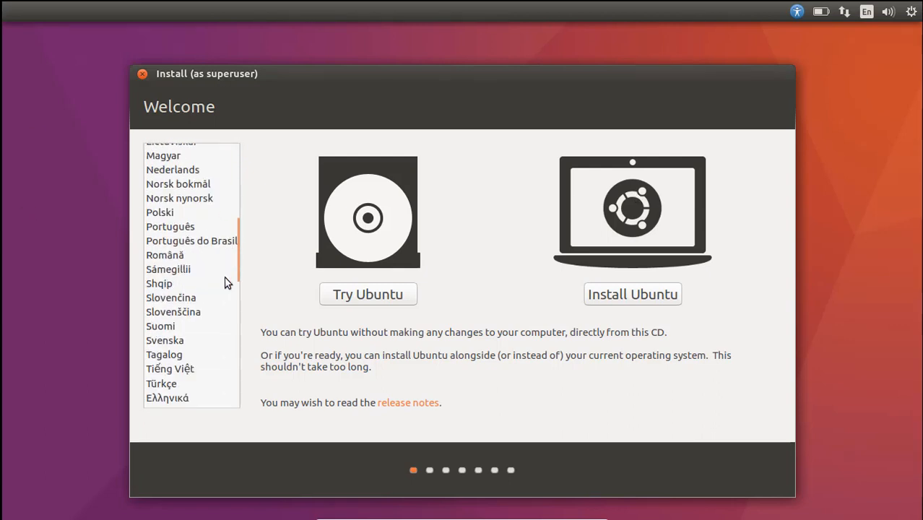
pyautogui.scroll(-2, 185, 333)
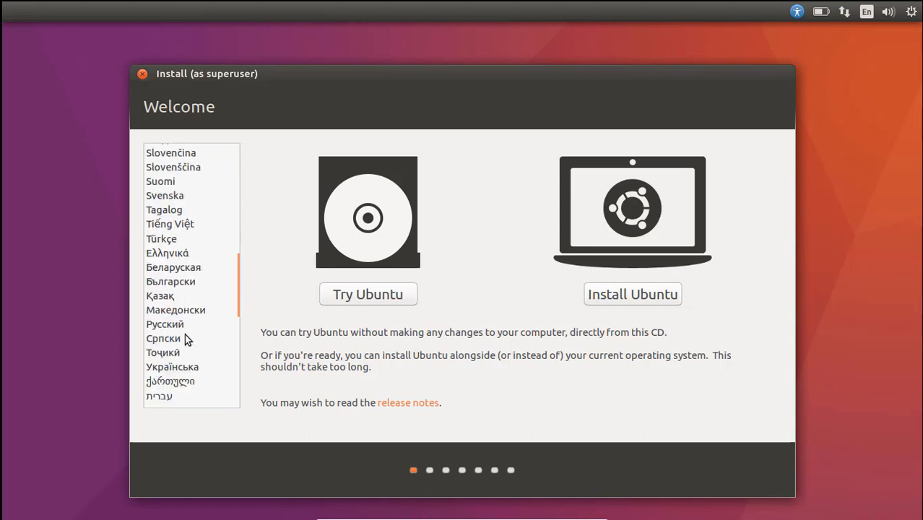
pyautogui.click(184, 283)
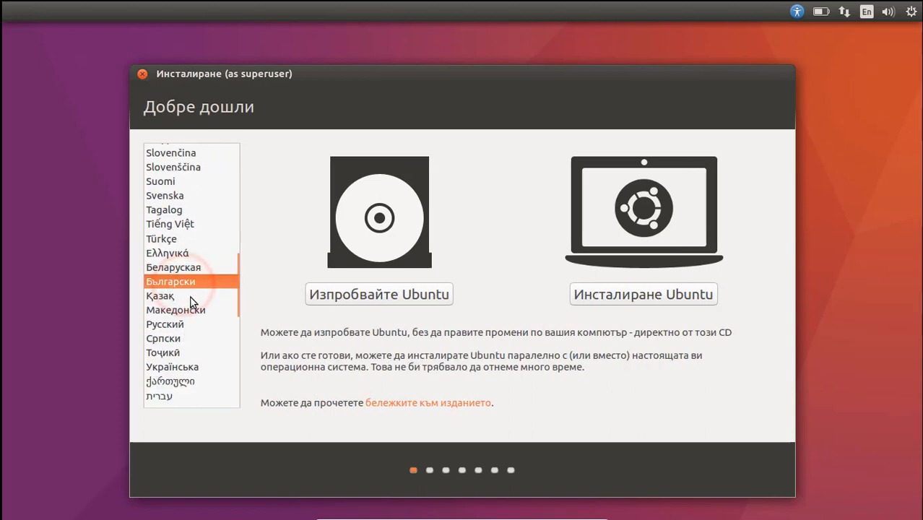
pyautogui.scroll(-10, 194, 304)
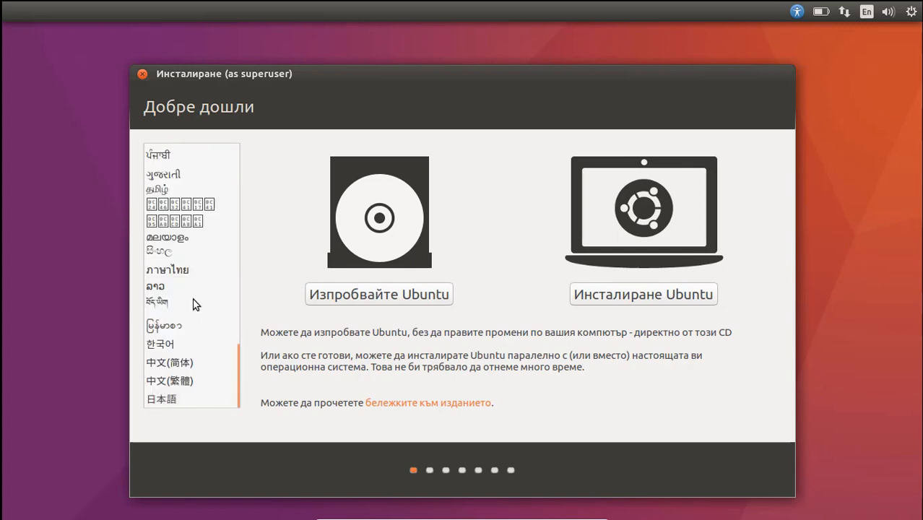
pyautogui.scroll(3, 197, 301)
pyautogui.scroll(7, 196, 303)
pyautogui.click(168, 385)
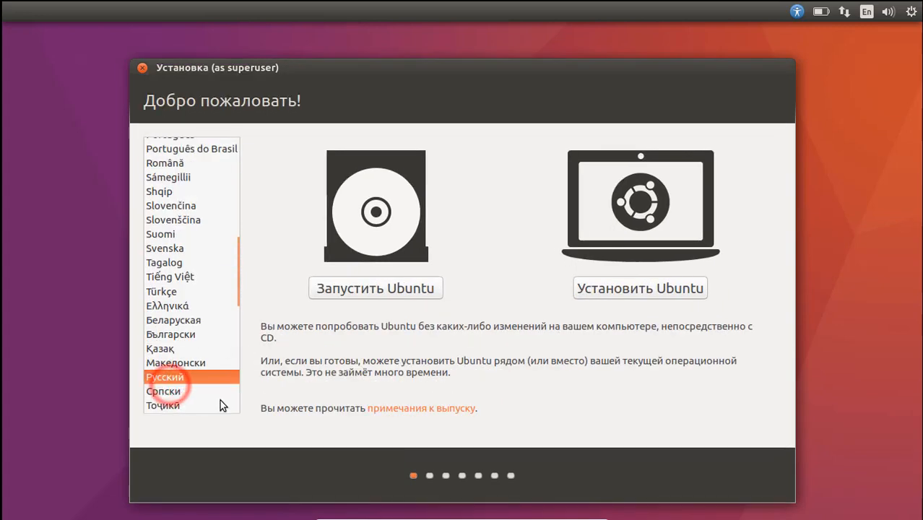
pyautogui.click(374, 287)
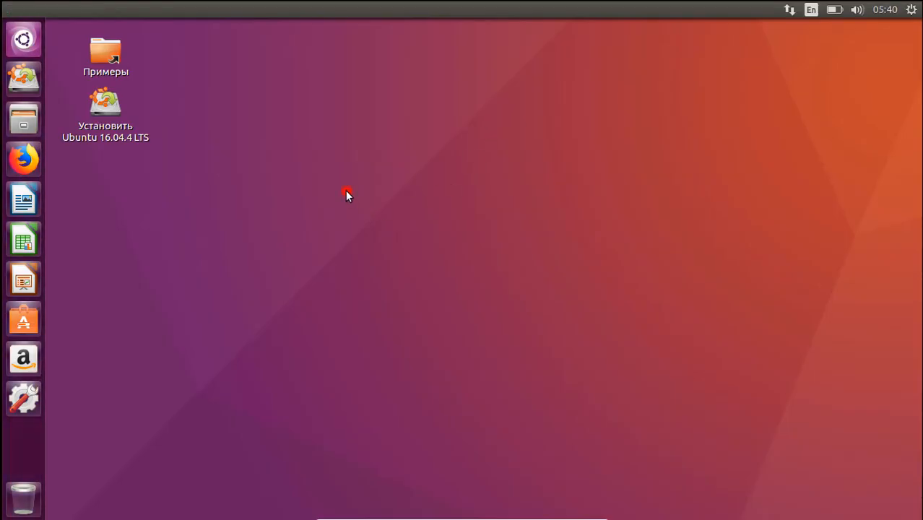
# Browse the home folder's Загрузки, then close Firefox with both tabs and the home folder window.
pyautogui.click(346, 191)
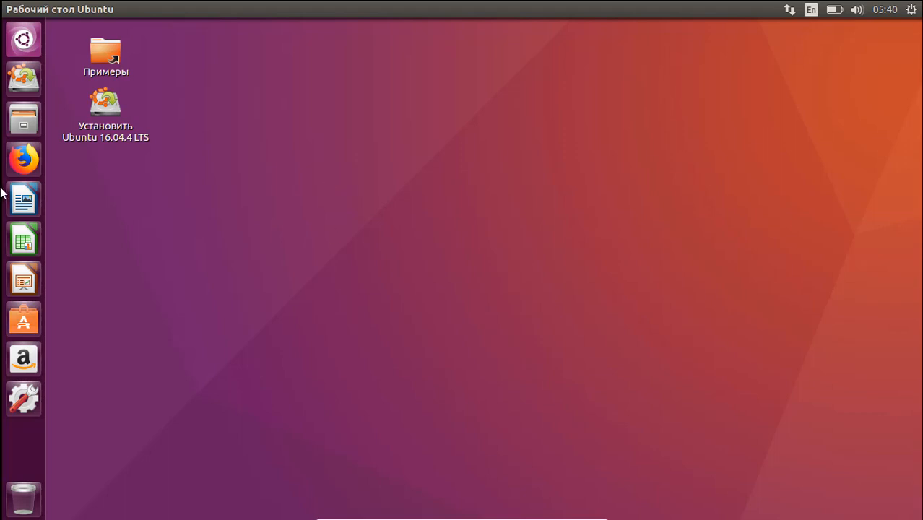
pyautogui.click(22, 112)
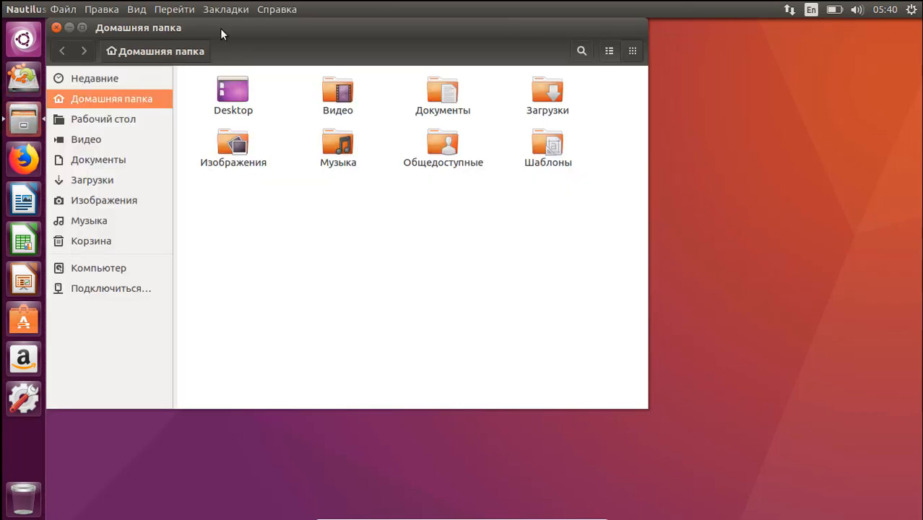
pyautogui.moveTo(220, 28); pyautogui.dragTo(339, 64)
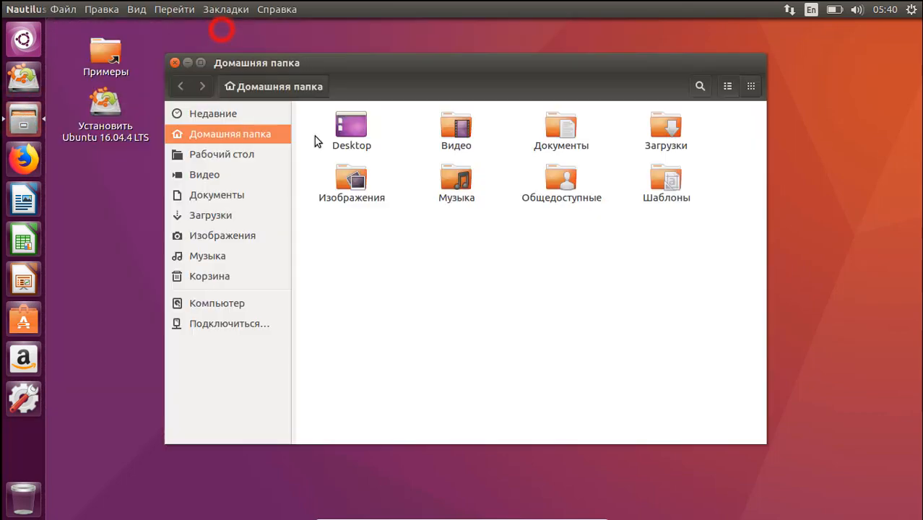
pyautogui.click(386, 257)
pyautogui.click(228, 214)
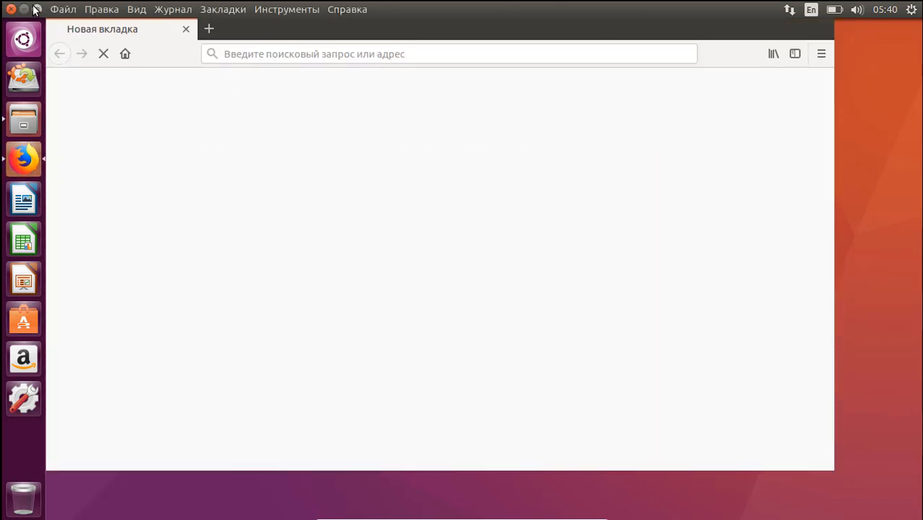
pyautogui.click(12, 11)
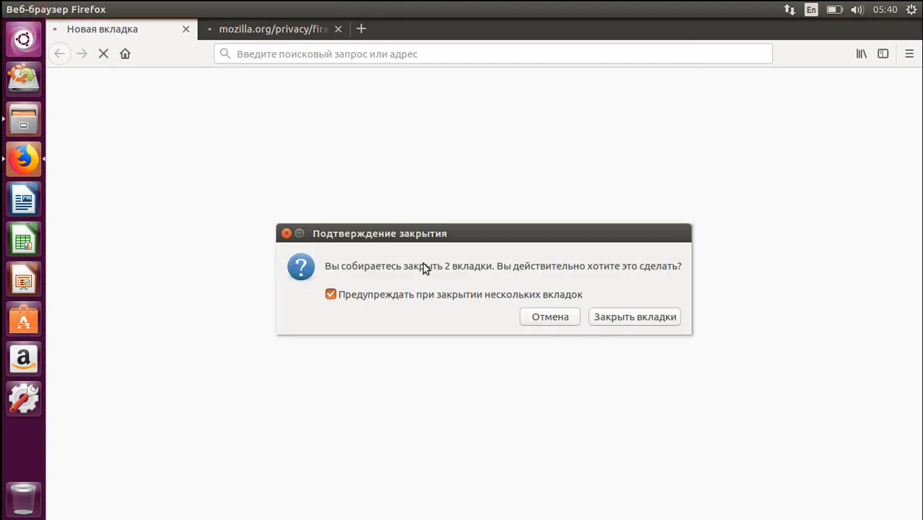
pyautogui.click(611, 316)
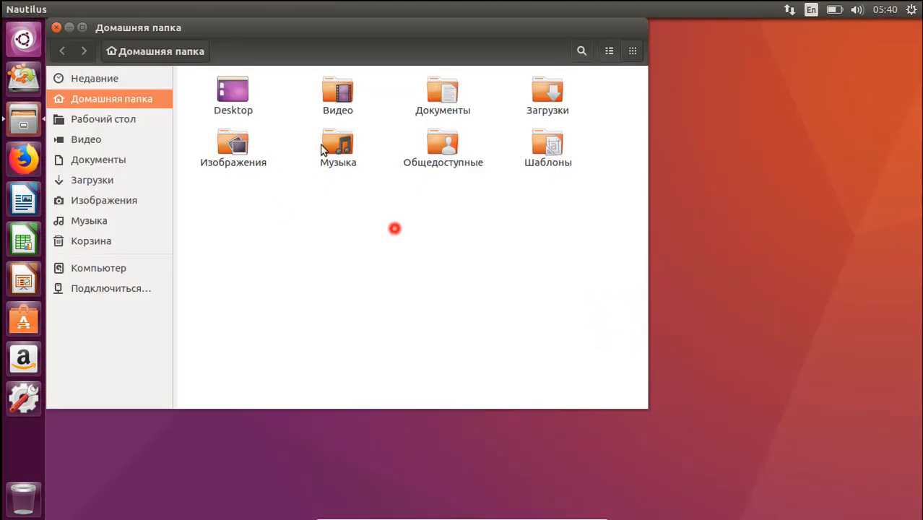
pyautogui.click(57, 27)
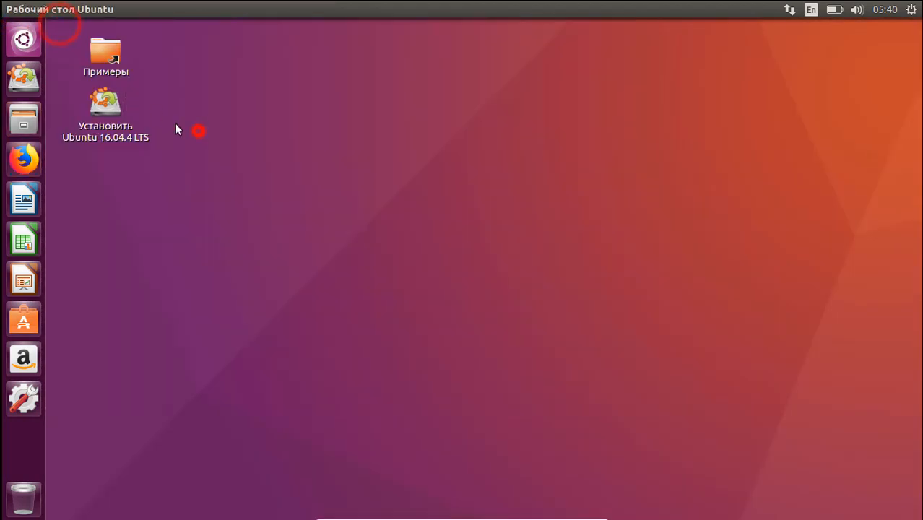
# Launch the 'Установить Ubuntu 16.04.4 LTS' installer and continue with Русский.
pyautogui.click(99, 101)
pyautogui.doubleClick(100, 101)
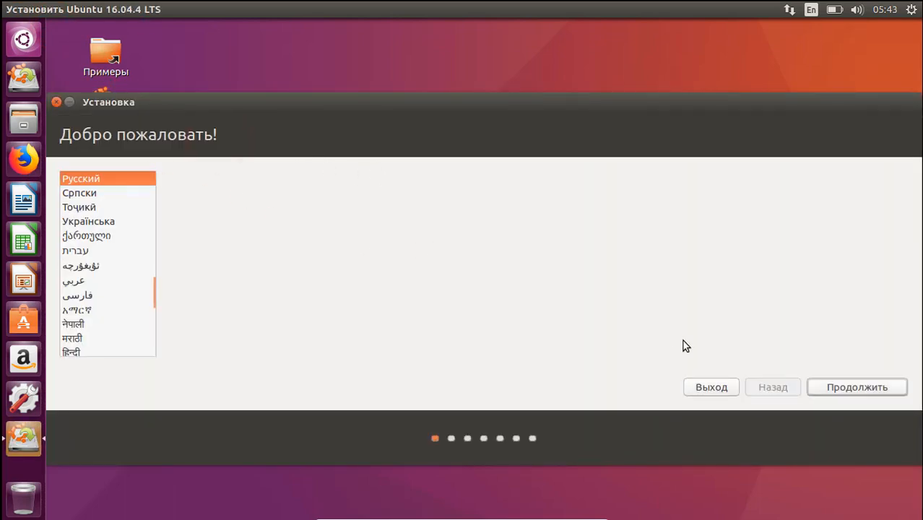
pyautogui.click(836, 386)
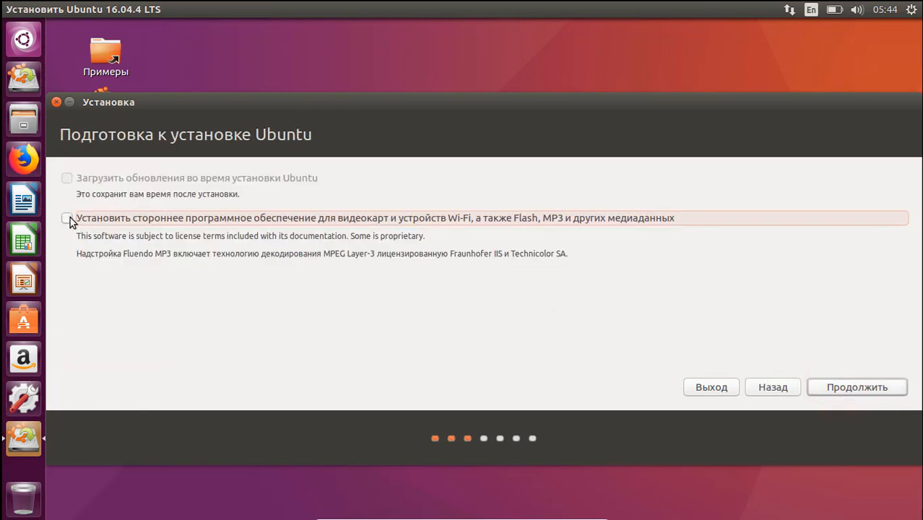
# Enable third-party drivers and media codecs, then pick 'Другой вариант' as the installation type.
pyautogui.click(69, 218)
pyautogui.click(871, 385)
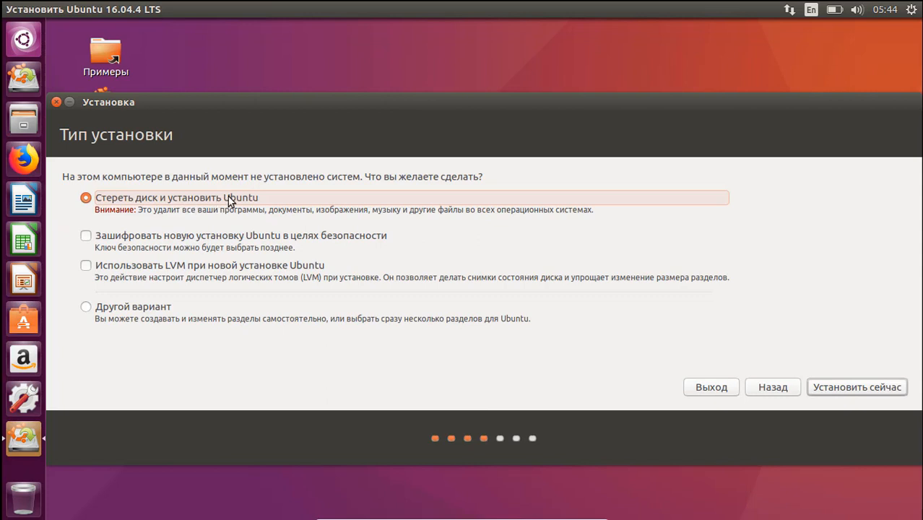
pyautogui.click(117, 311)
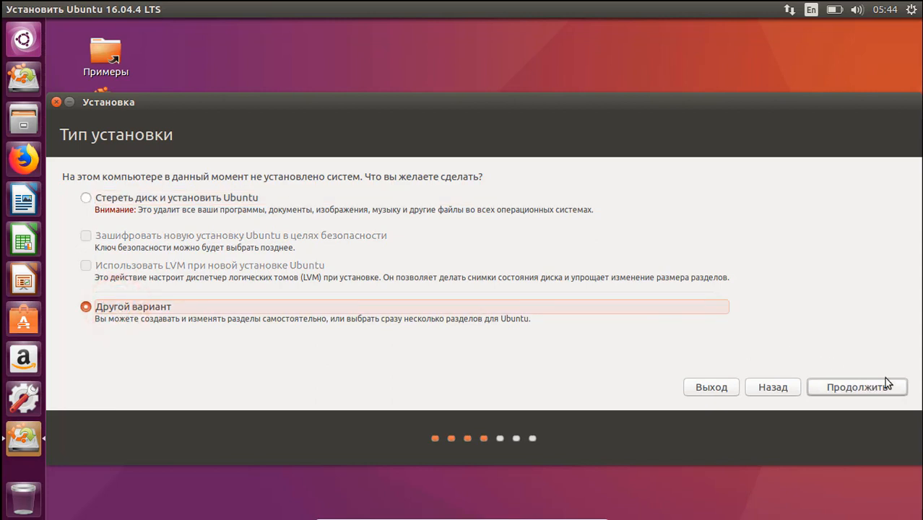
# Create a new empty partition table on /dev/sda.
pyautogui.click(869, 390)
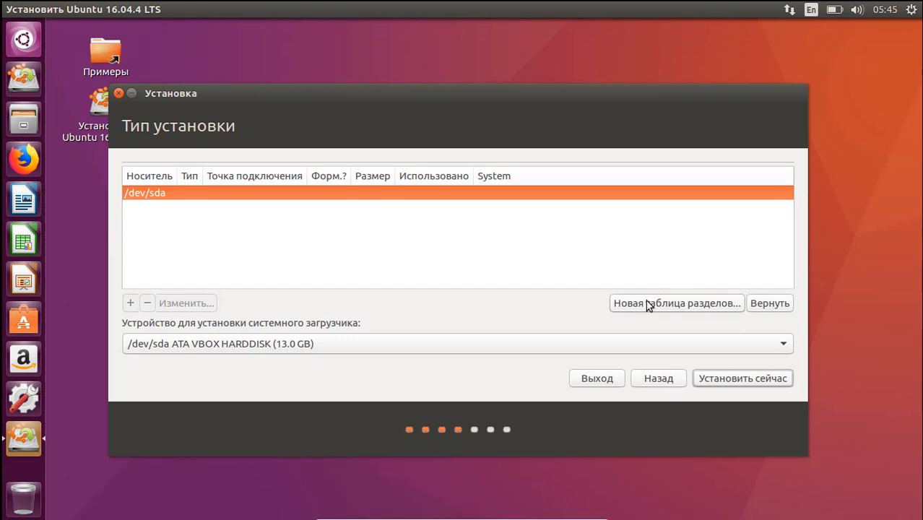
pyautogui.click(649, 301)
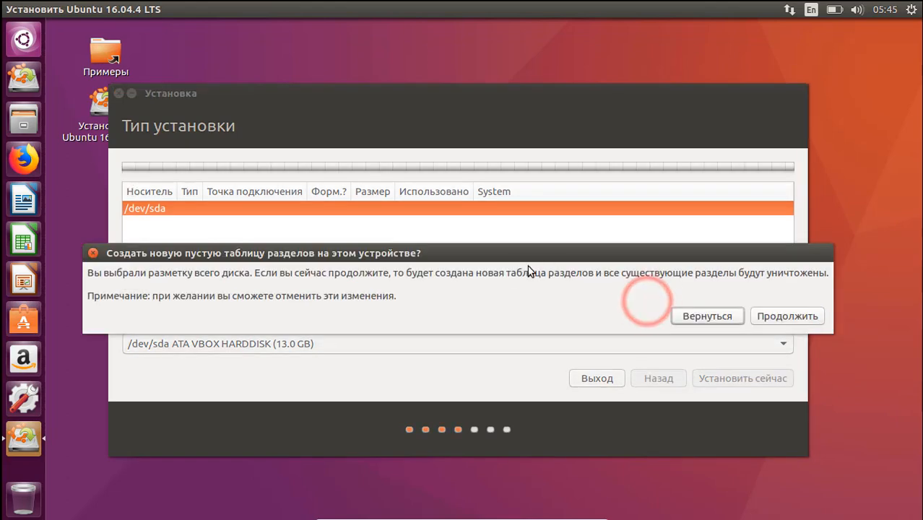
pyautogui.click(778, 317)
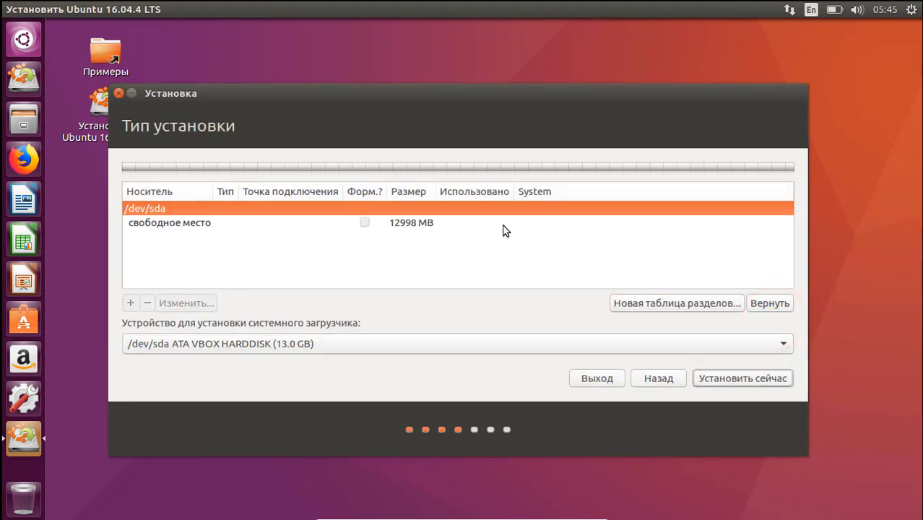
# Create a 7000 MB ext4 partition mounted at / in the free space.
pyautogui.click(203, 224)
pyautogui.click(130, 305)
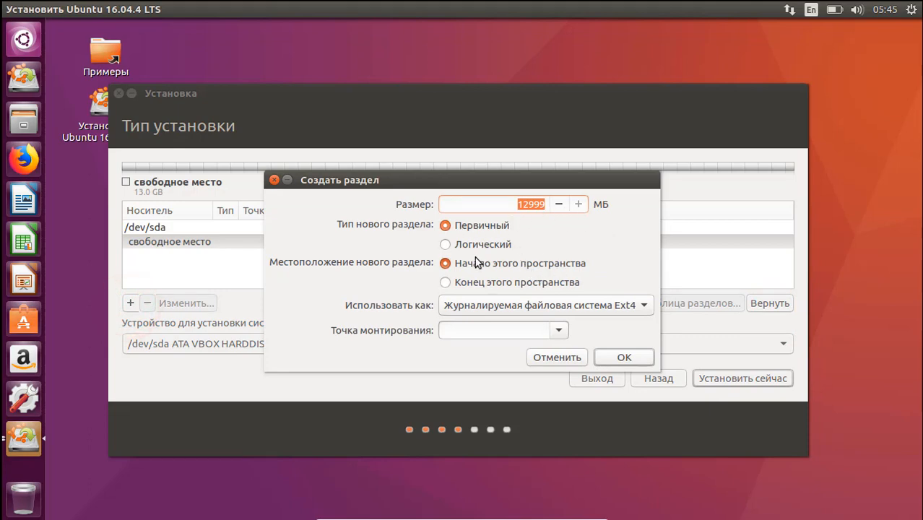
pyautogui.click(510, 305)
pyautogui.click(510, 304)
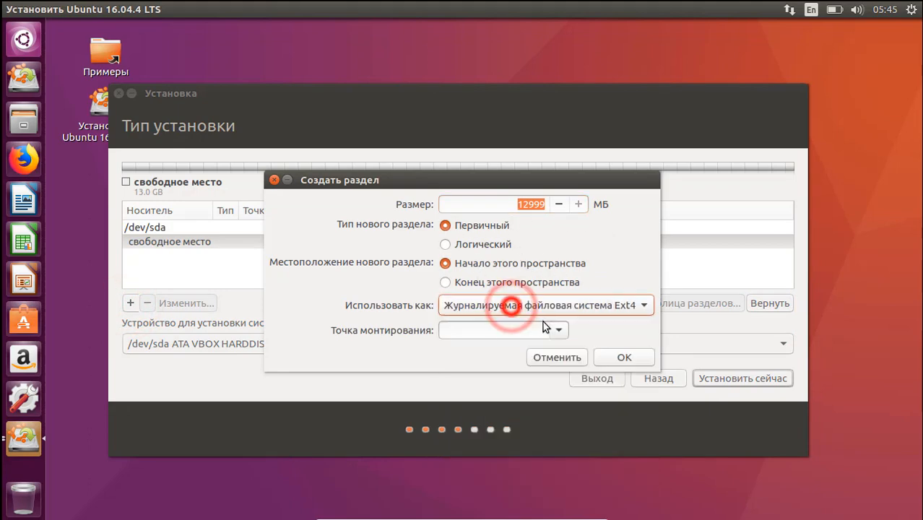
pyautogui.click(564, 330)
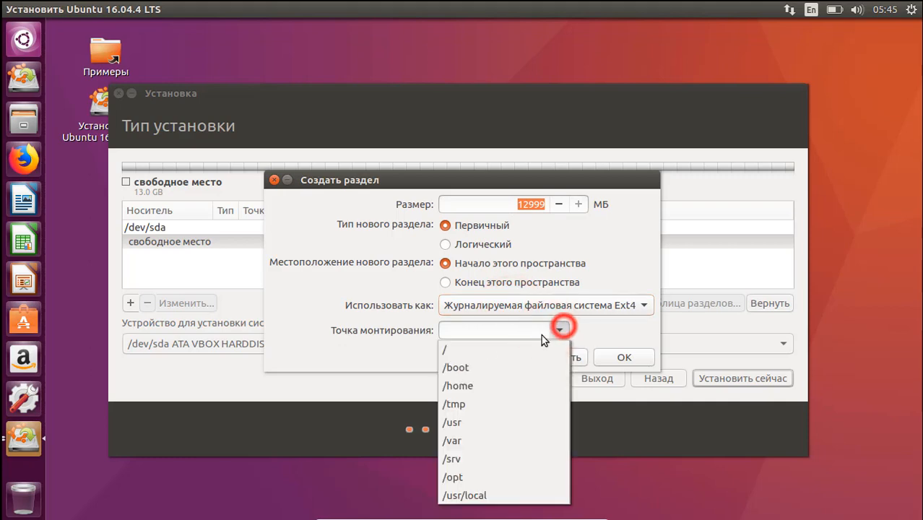
pyautogui.click(470, 350)
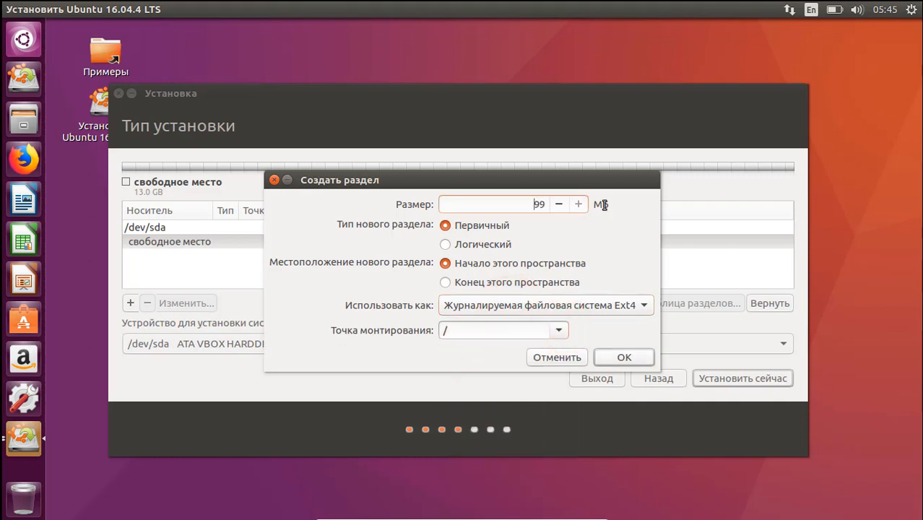
pyautogui.press('BackSpace')
pyautogui.write('7000')
pyautogui.click(624, 354)
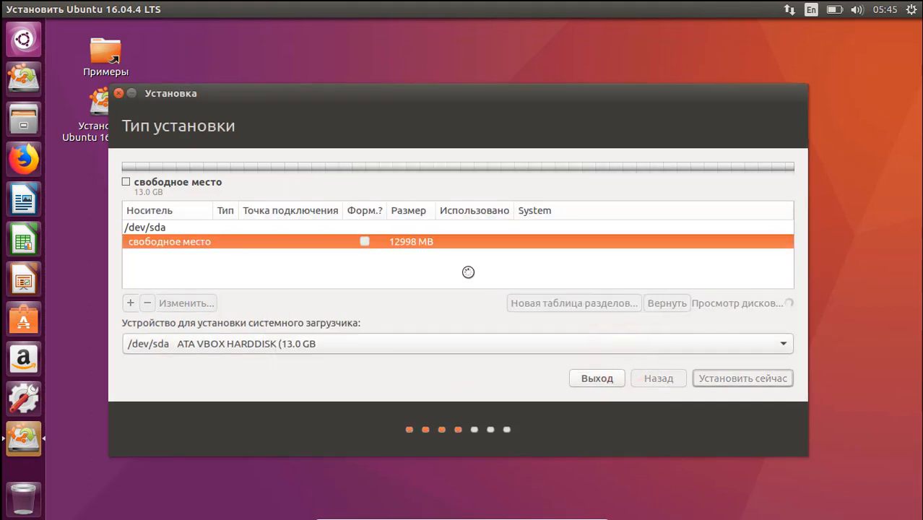
pyautogui.click(223, 258)
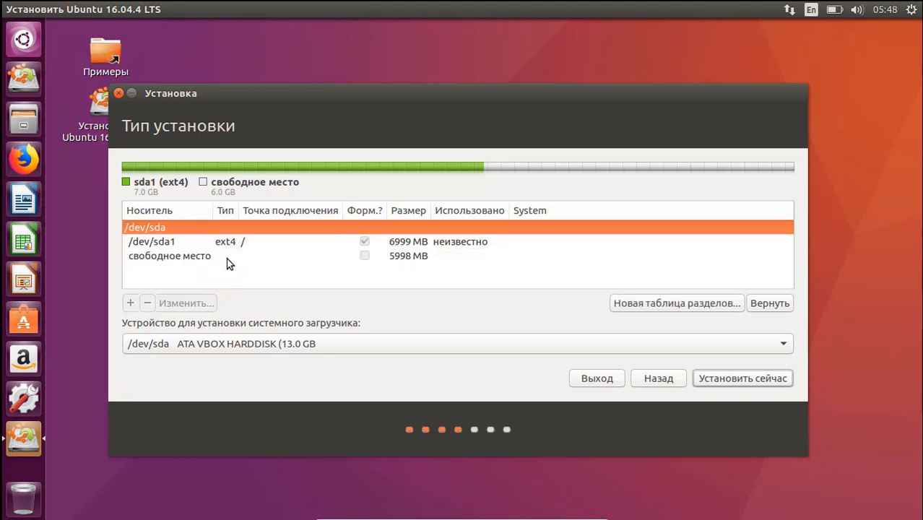
# Add a 4000 MB ext4 partition mounted at /home from the remaining free space.
pyautogui.click(219, 257)
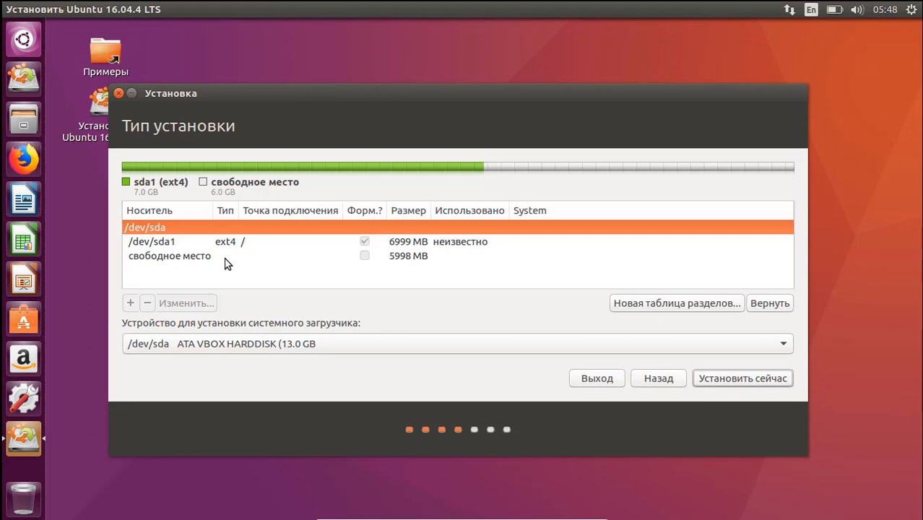
pyautogui.click(218, 257)
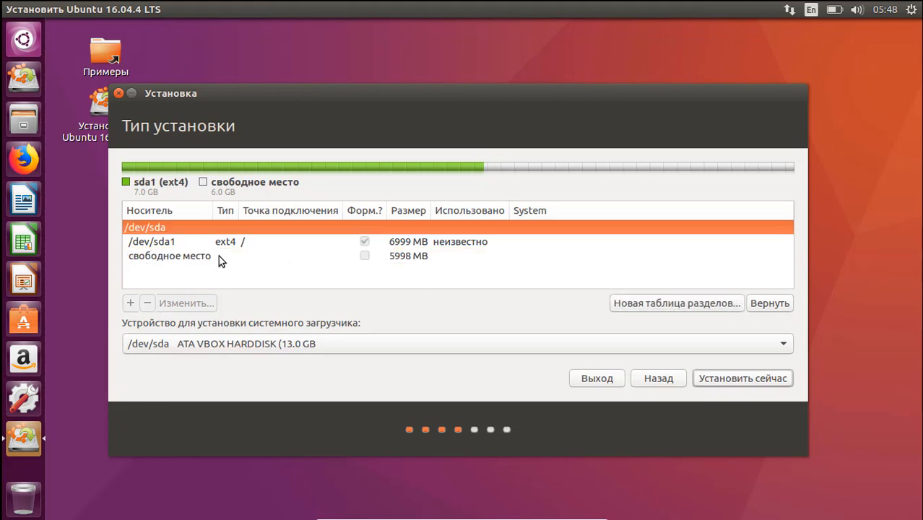
pyautogui.click(218, 257)
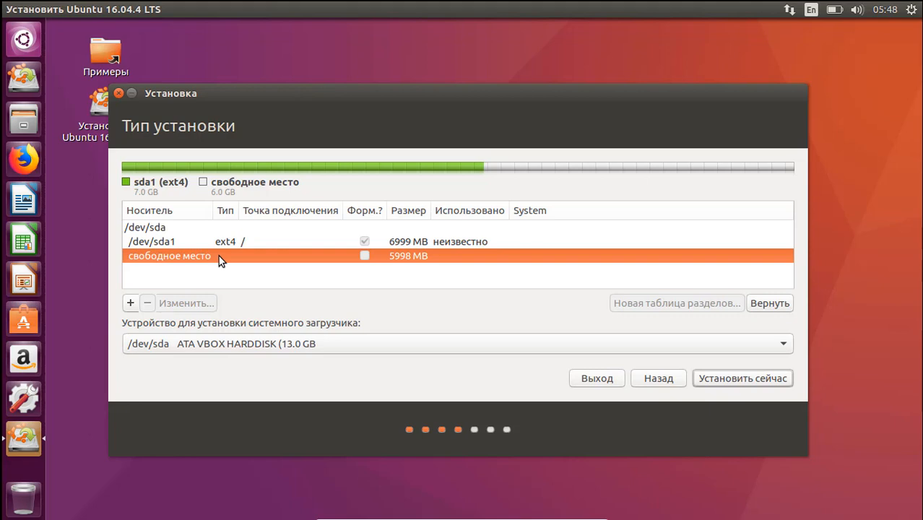
pyautogui.click(175, 241)
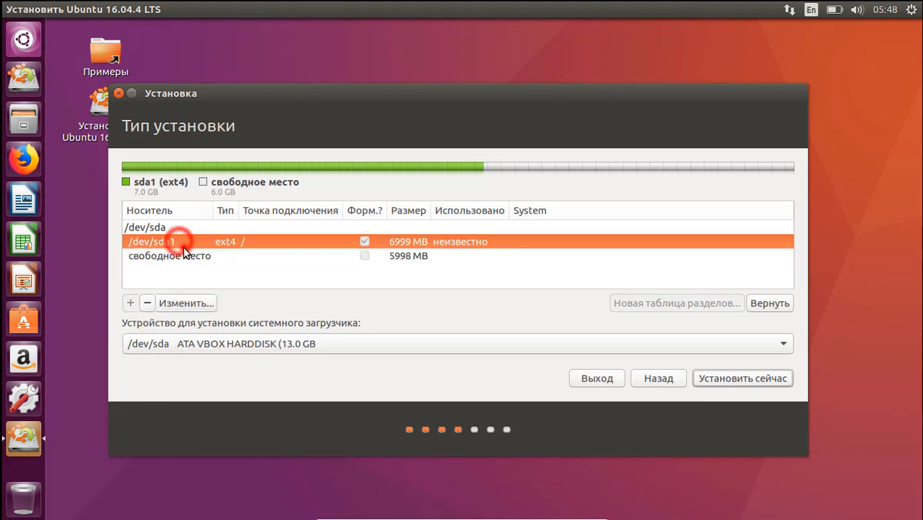
pyautogui.click(163, 256)
pyautogui.click(130, 302)
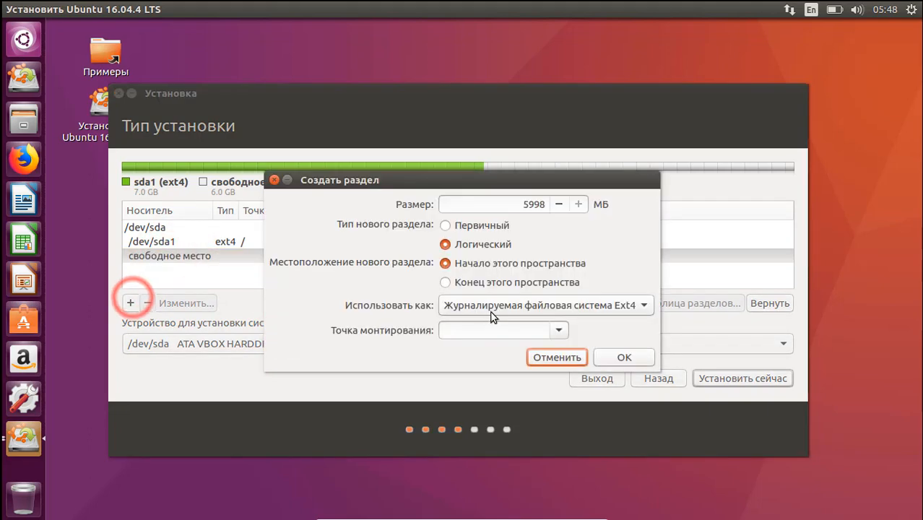
pyautogui.click(558, 330)
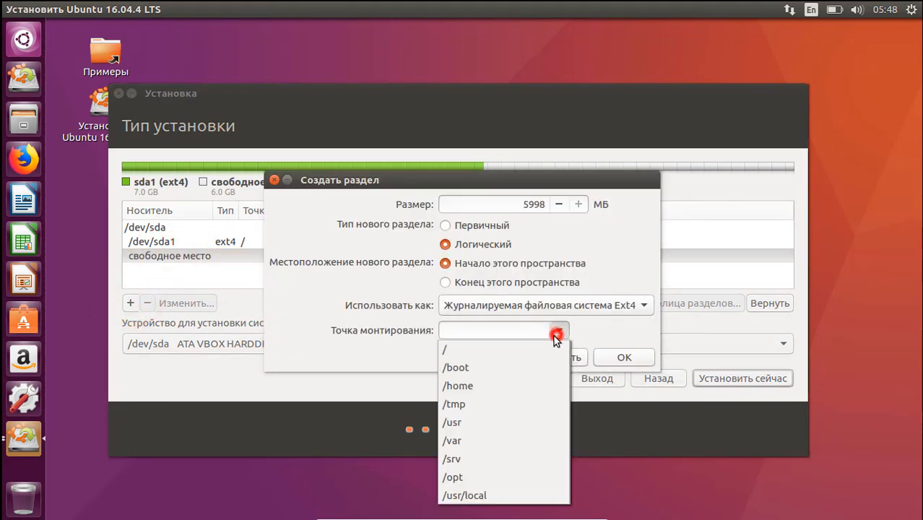
pyautogui.click(553, 324)
pyautogui.doubleClick(536, 204)
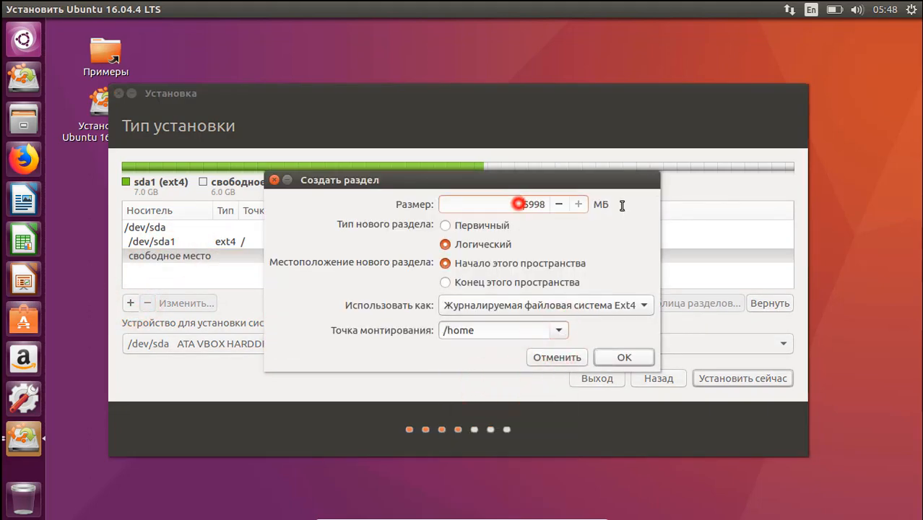
pyautogui.write('4000')
pyautogui.click(605, 358)
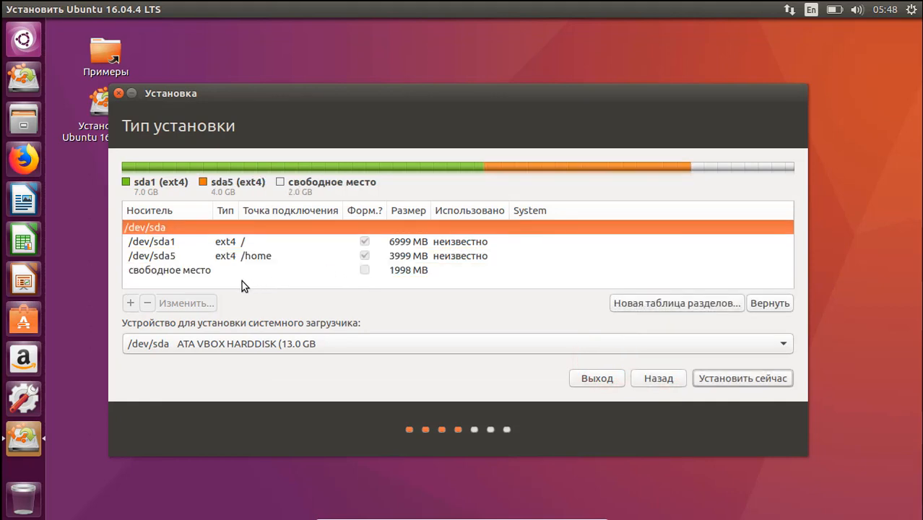
# Set up a new partition in the leftover free space as 'раздел подкачки' (swap).
pyautogui.click(206, 271)
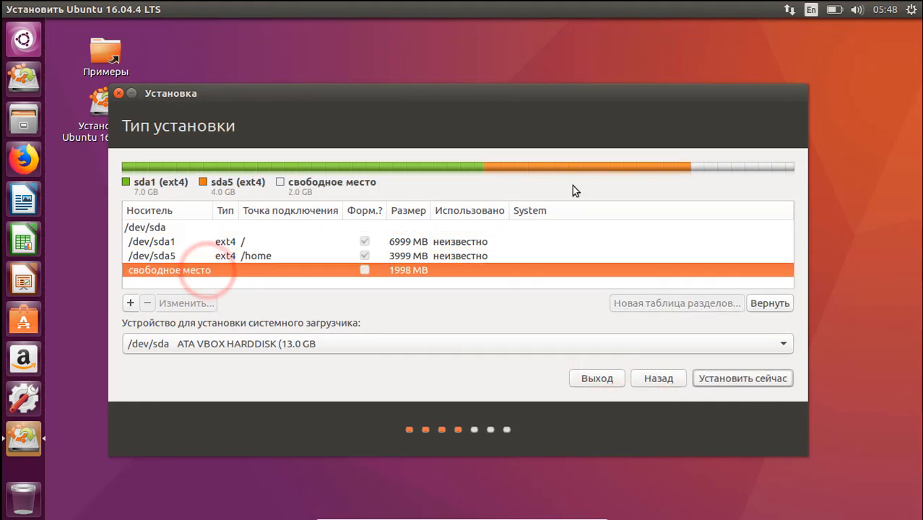
pyautogui.click(131, 302)
pyautogui.click(552, 304)
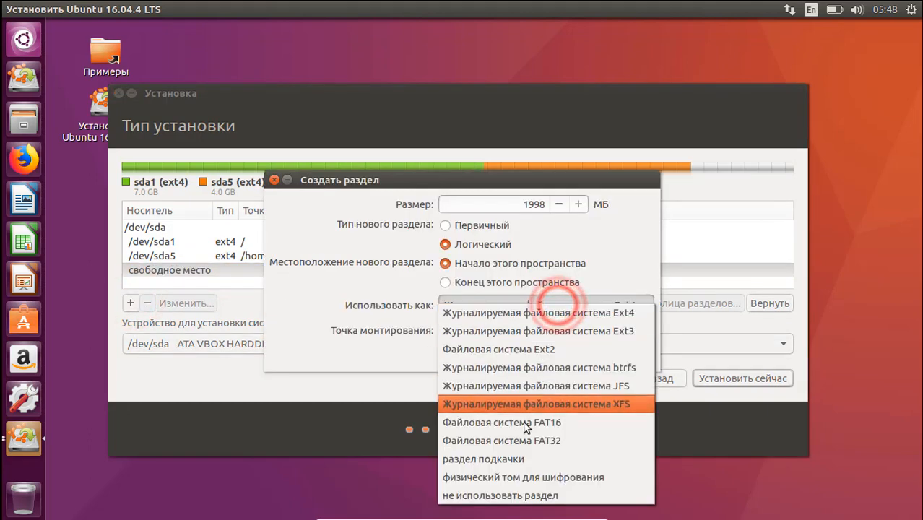
pyautogui.click(498, 457)
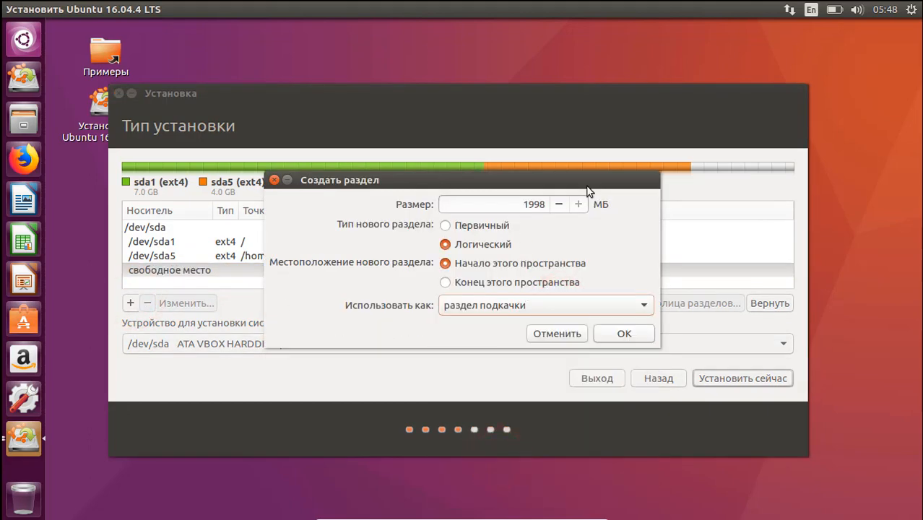
# View the system information window from the system menu, then close it.
pyautogui.click(911, 7)
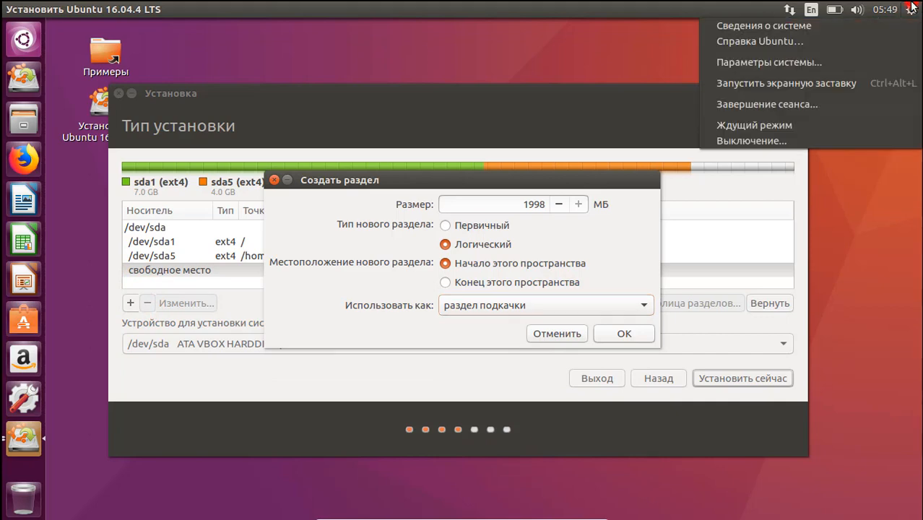
pyautogui.click(756, 26)
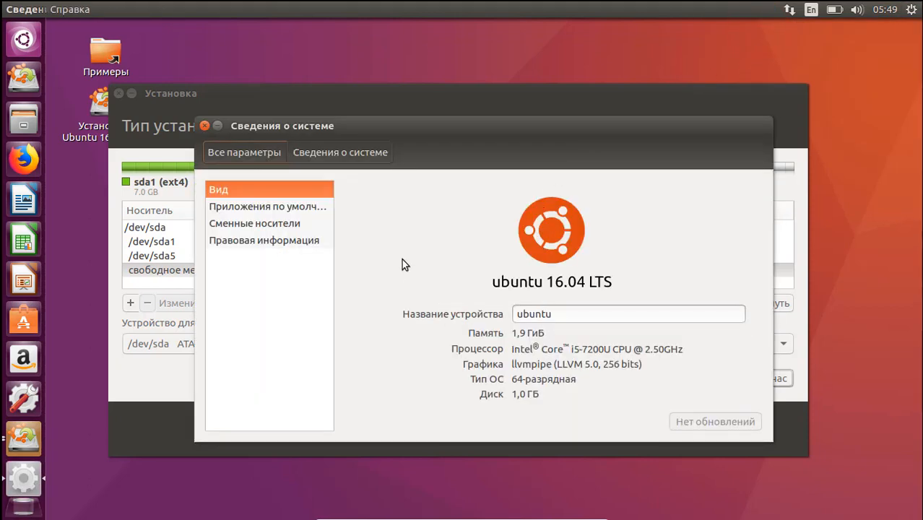
pyautogui.click(205, 126)
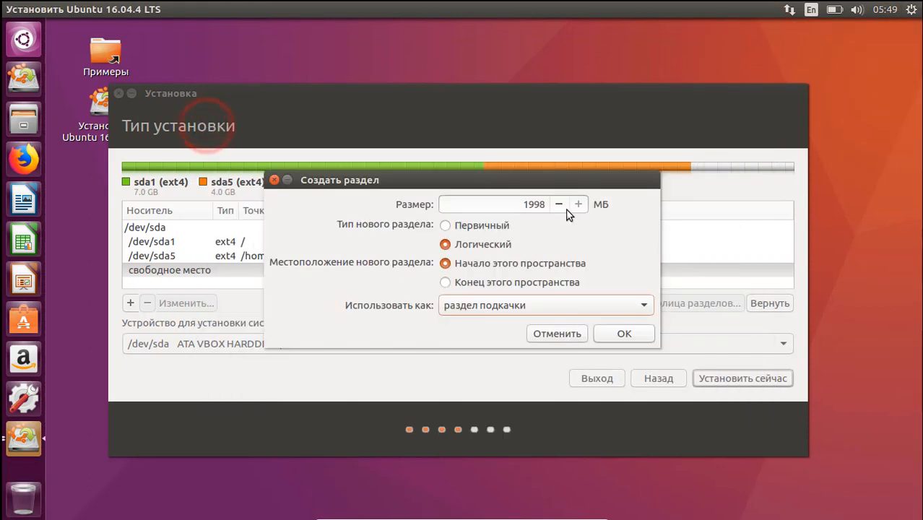
# Confirm the swap partition and start the installation with 'Установить сейчас'.
pyautogui.click(623, 335)
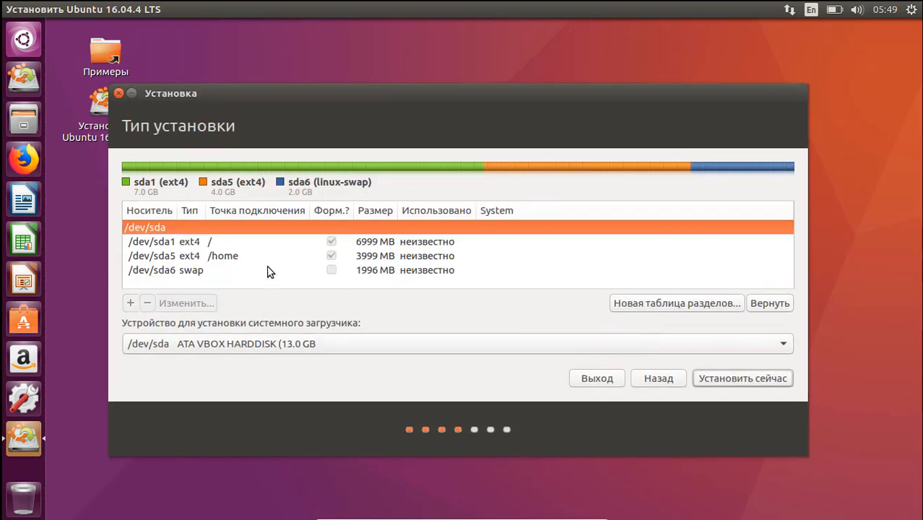
pyautogui.click(228, 271)
pyautogui.click(720, 377)
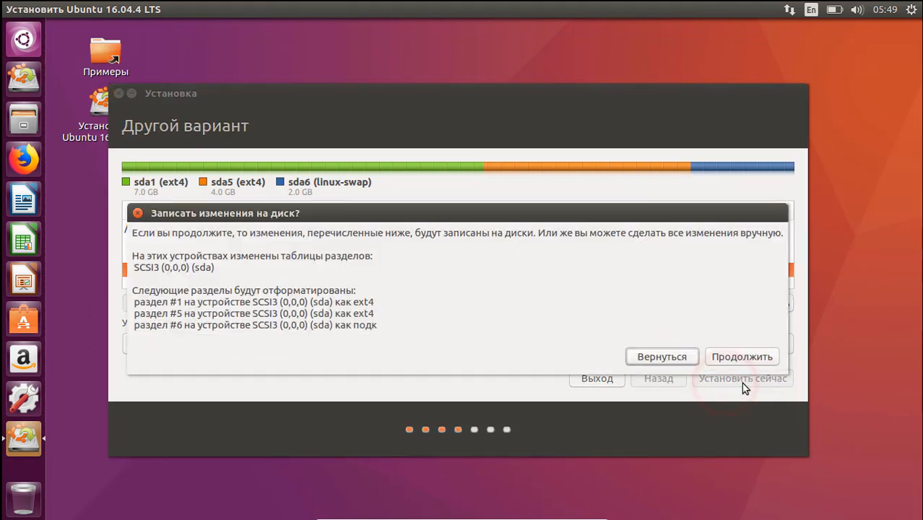
# Approve writing the partition changes to disk and set the location to Bishkek.
pyautogui.click(735, 357)
pyautogui.write('ур')
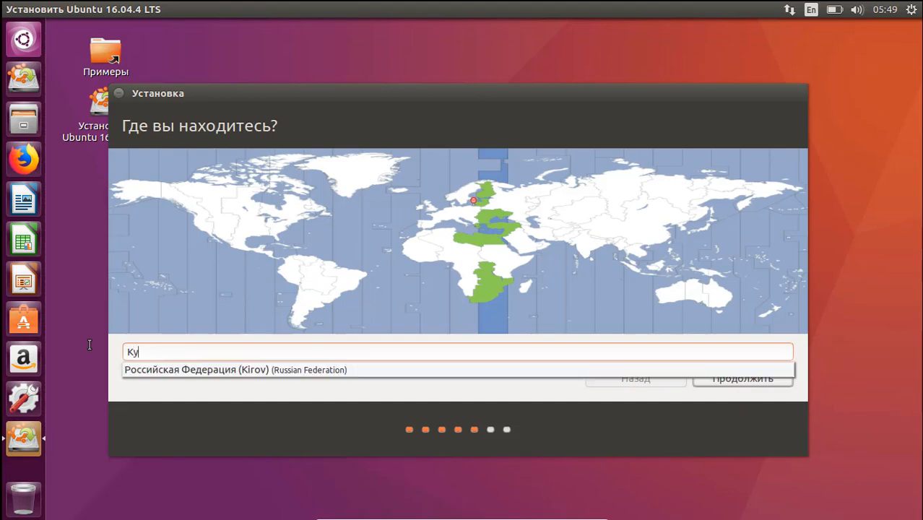
pyautogui.write('gry')
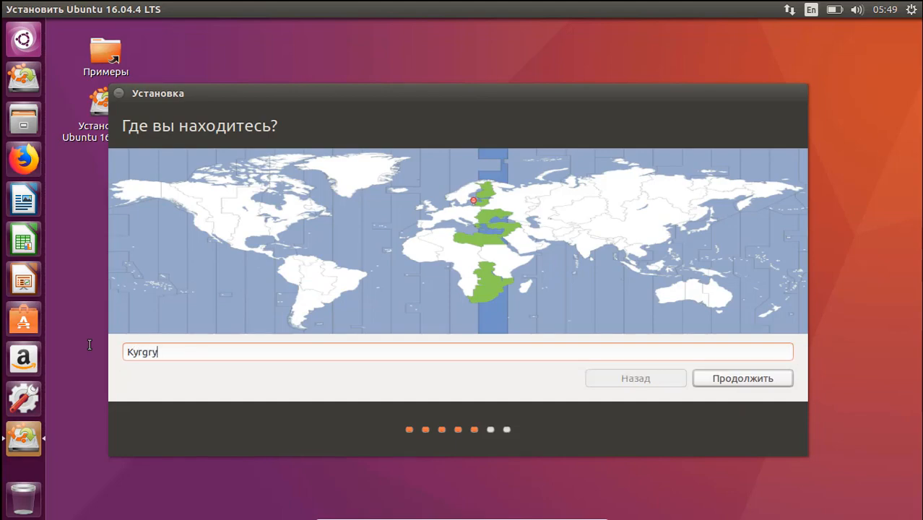
pyautogui.press('BackSpace')
pyautogui.press('BackSpace')
pyautogui.press('BackSpace')
pyautogui.press('BackSpace')
pyautogui.press('BackSpace')
pyautogui.press('BackSpace')
pyautogui.write('Bishkek')
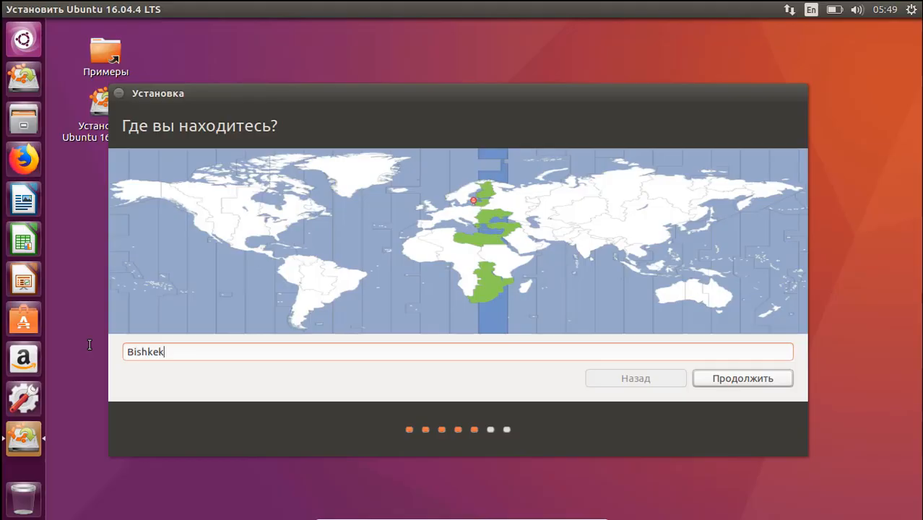
pyautogui.click(562, 240)
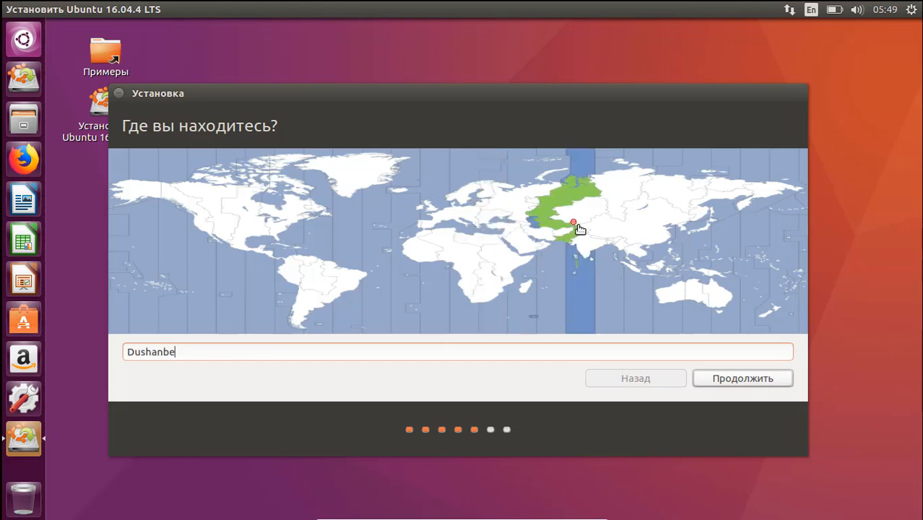
pyautogui.click(578, 226)
pyautogui.click(731, 380)
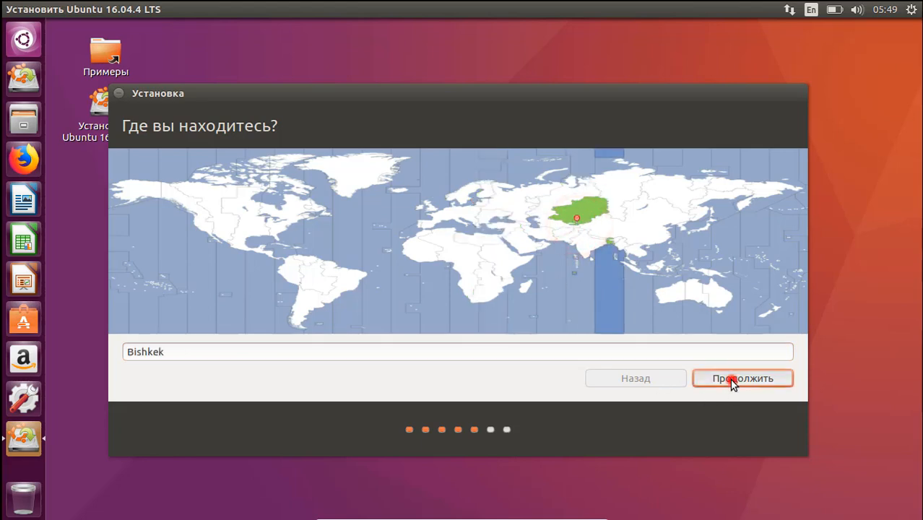
# Choose Английская (США) as the keyboard layout and continue.
pyautogui.scroll(3, 185, 238)
pyautogui.scroll(-1, 192, 256)
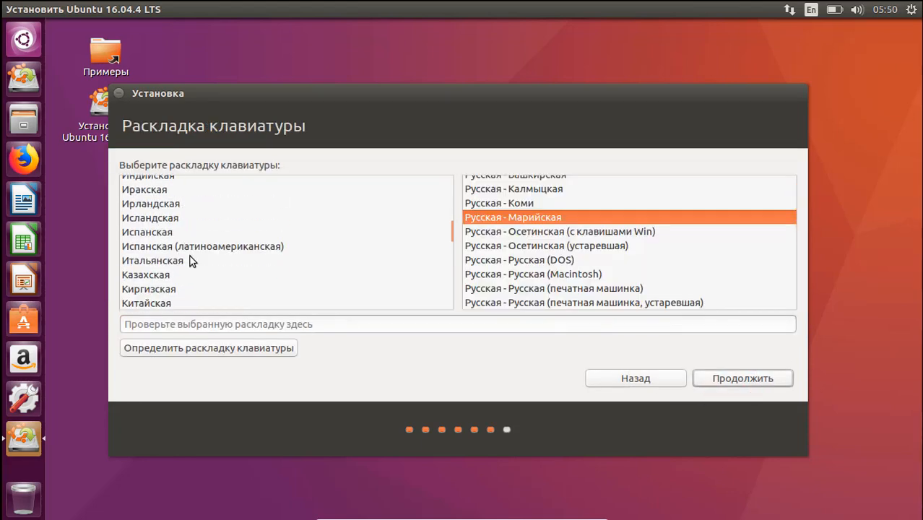
pyautogui.click(160, 290)
pyautogui.scroll(4, 216, 274)
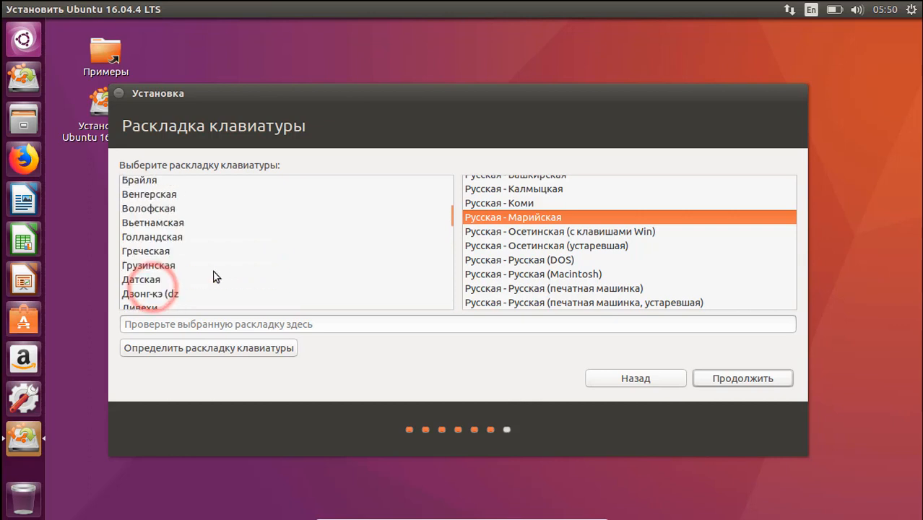
pyautogui.scroll(-2, 214, 276)
pyautogui.scroll(10, 215, 276)
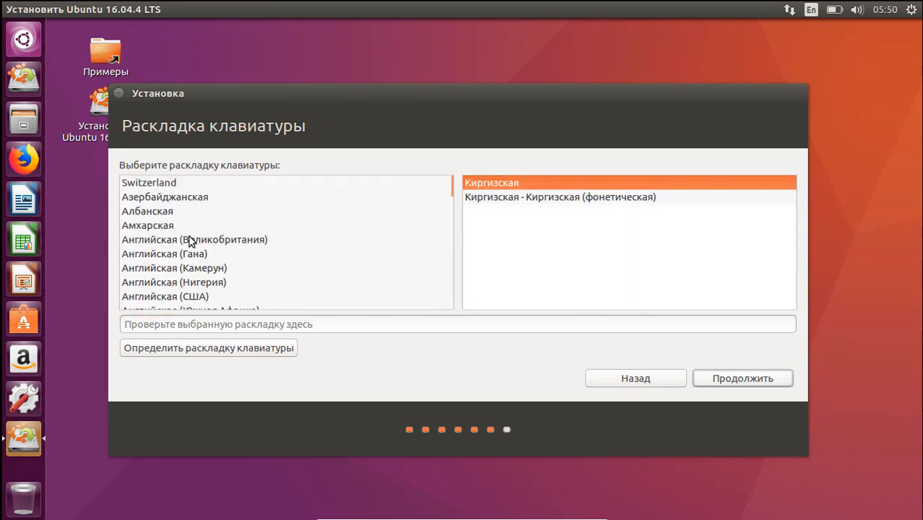
pyautogui.click(209, 295)
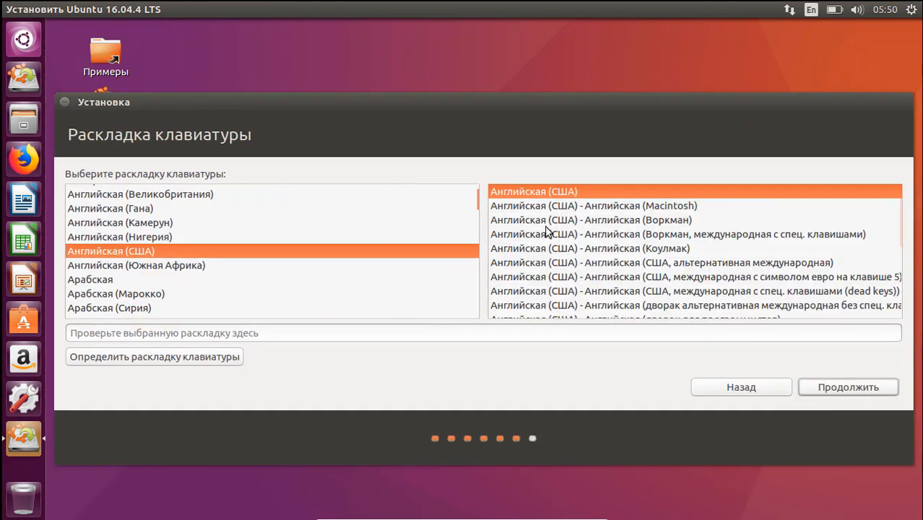
pyautogui.click(827, 387)
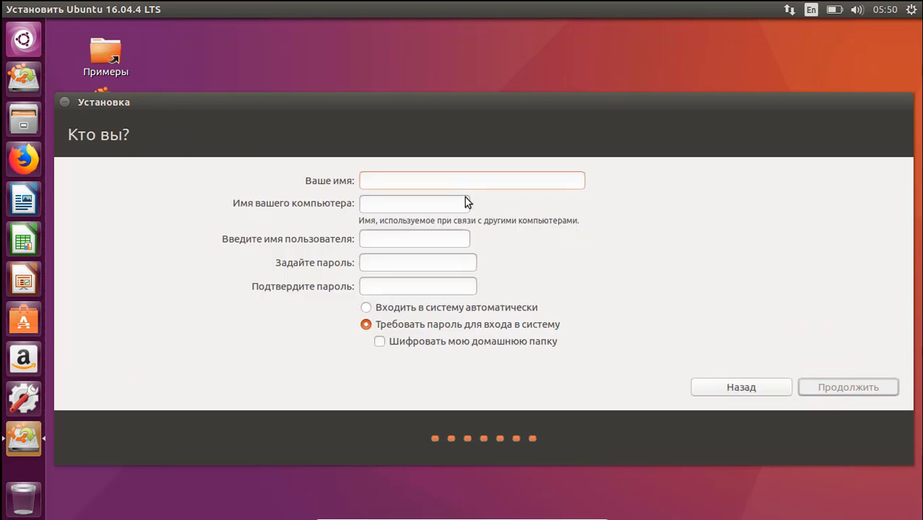
# Enter the user's name, keep the auto-filled computer name, set and confirm the password, continue.
pyautogui.write('e')
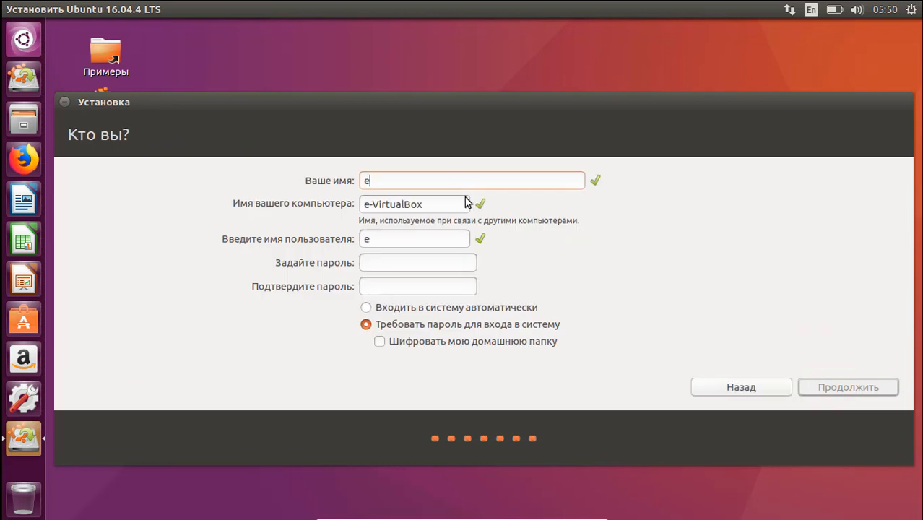
pyautogui.write('rke')
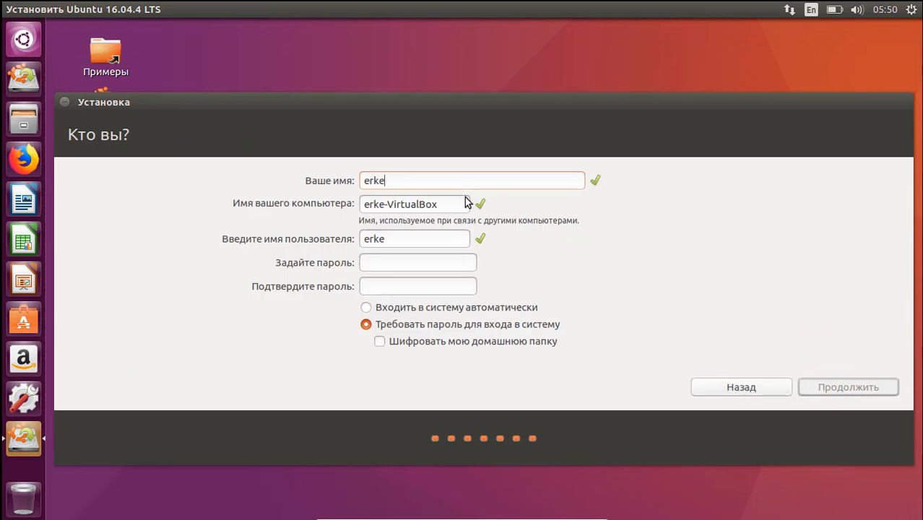
pyautogui.click(424, 204)
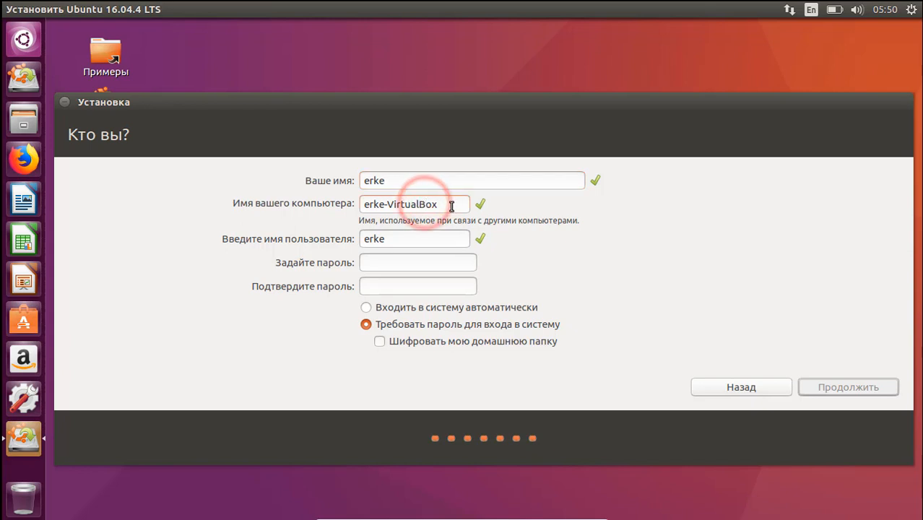
pyautogui.click(403, 261)
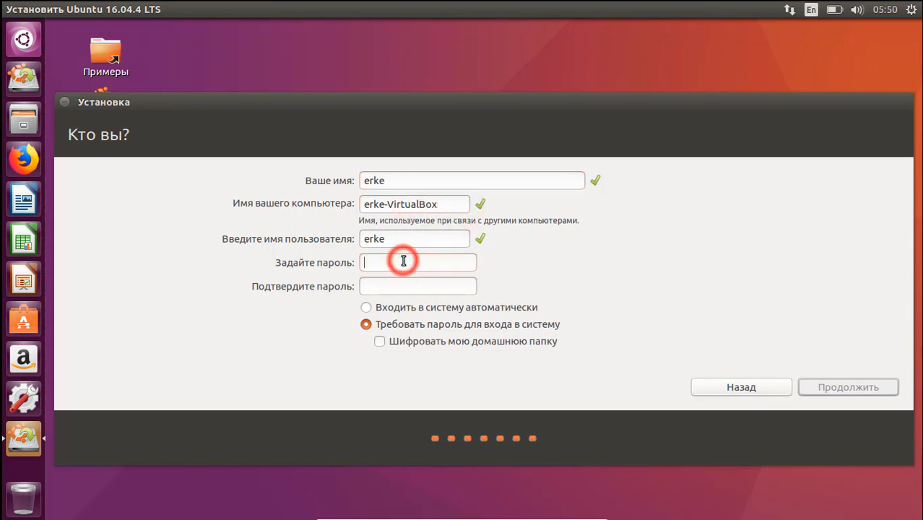
pyautogui.write('12345')
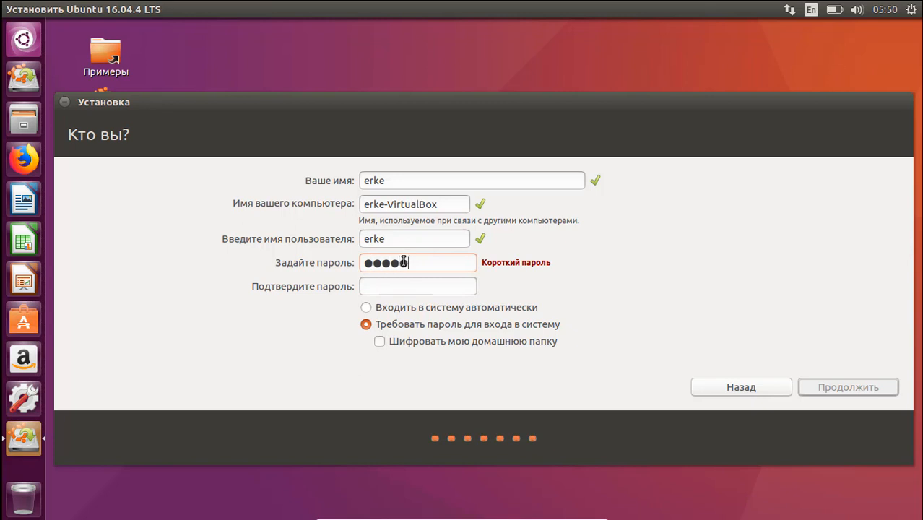
pyautogui.write('678')
pyautogui.click(439, 285)
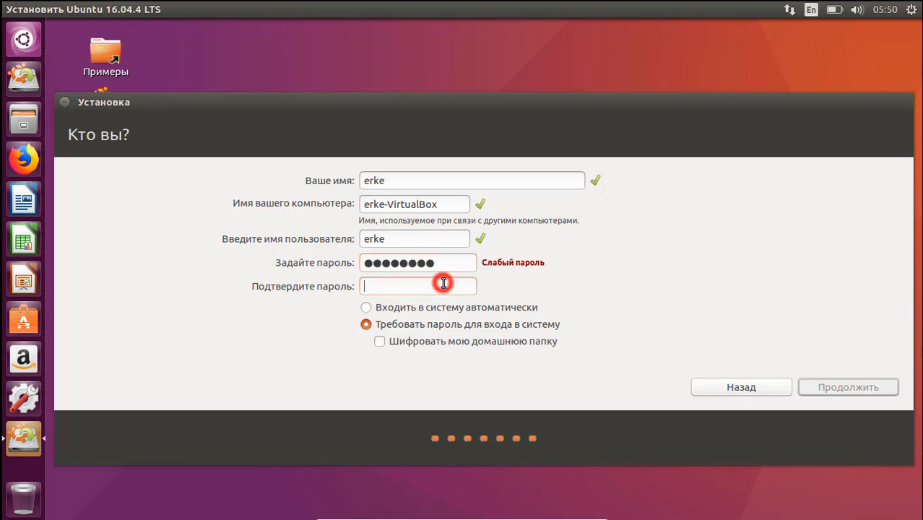
pyautogui.write('12345678')
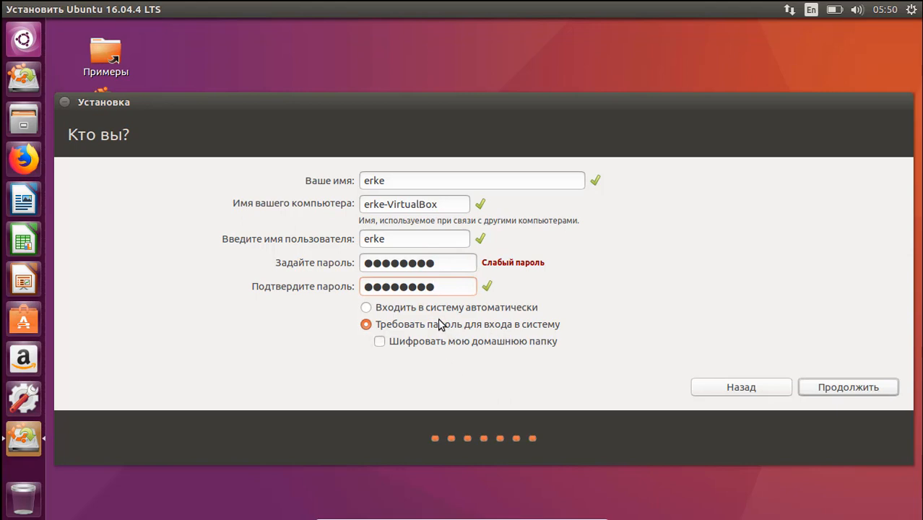
pyautogui.click(823, 383)
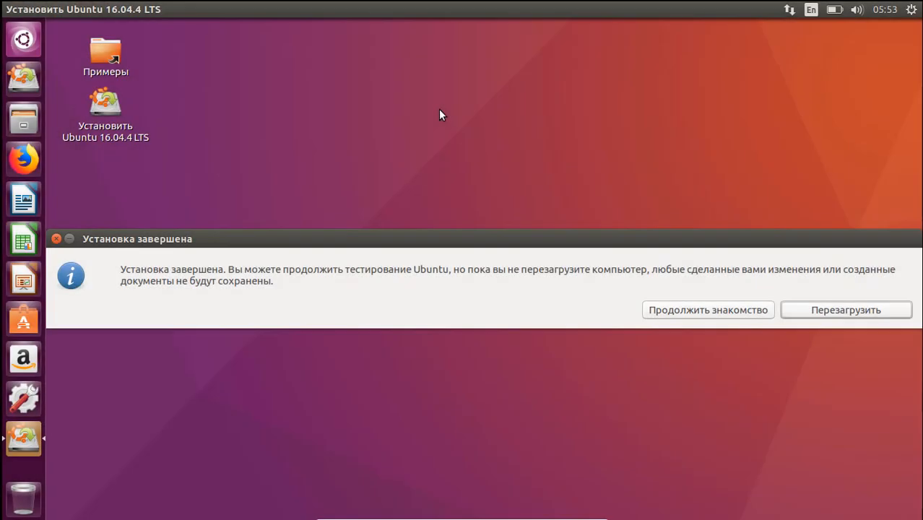
# Restart with 'Перезагрузить' and confirm the remove-installation-medium prompt.
pyautogui.click(587, 240)
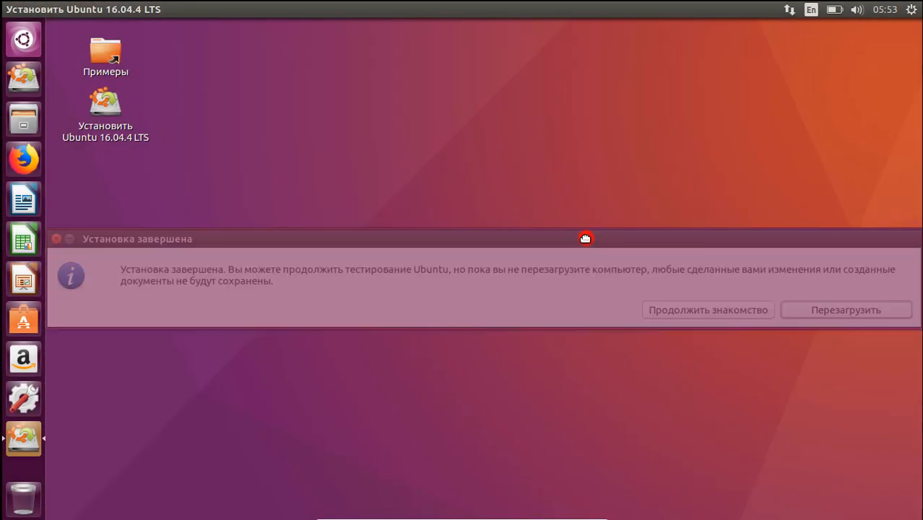
pyautogui.click(818, 309)
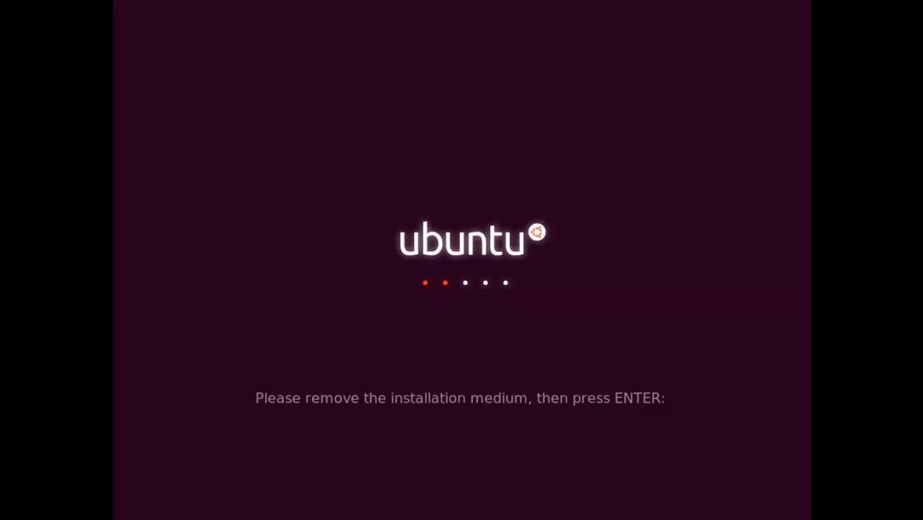
pyautogui.press('Return')
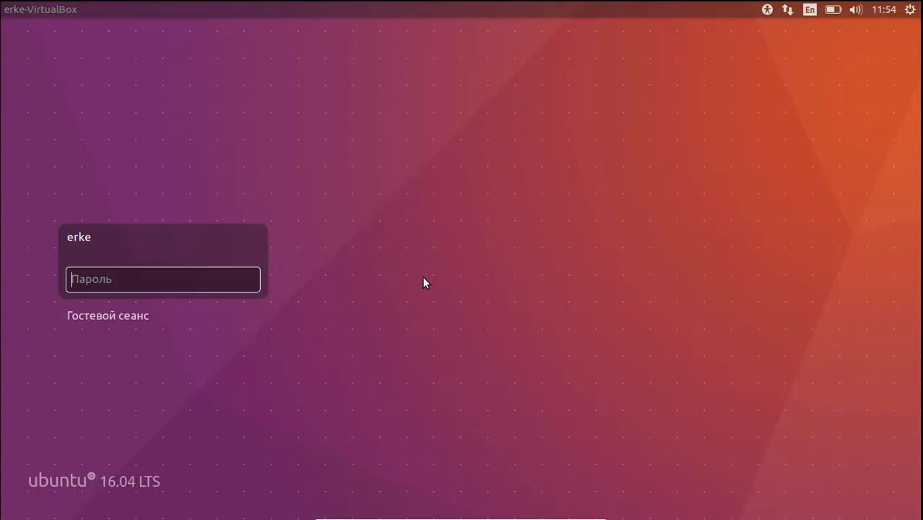
# Log in to the new account by entering its password.
pyautogui.write('••')
pyautogui.press('Return')
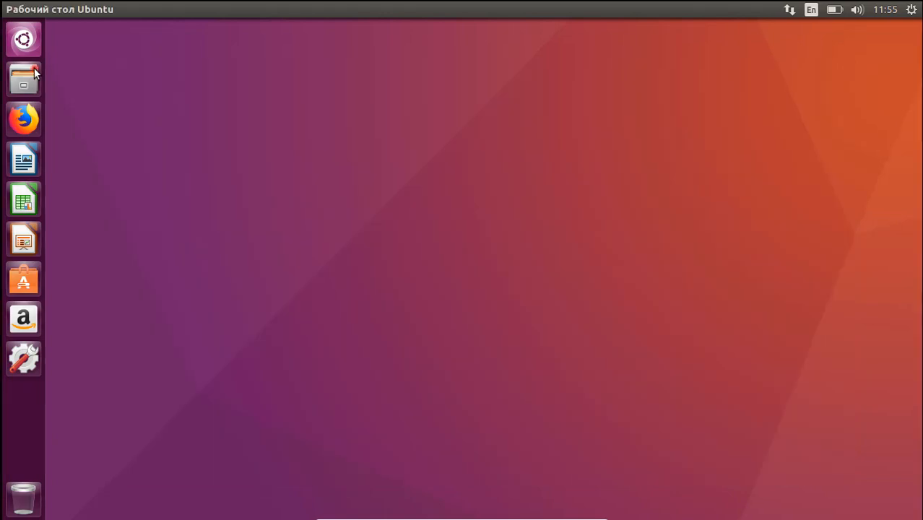
# Bring the home folder window and the Ubuntu user guide back to the front.
pyautogui.click(34, 67)
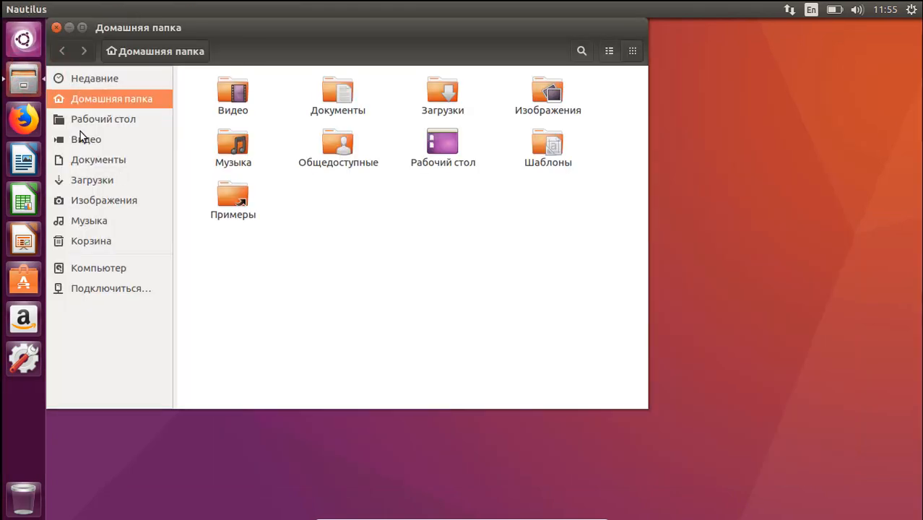
pyautogui.press('super')
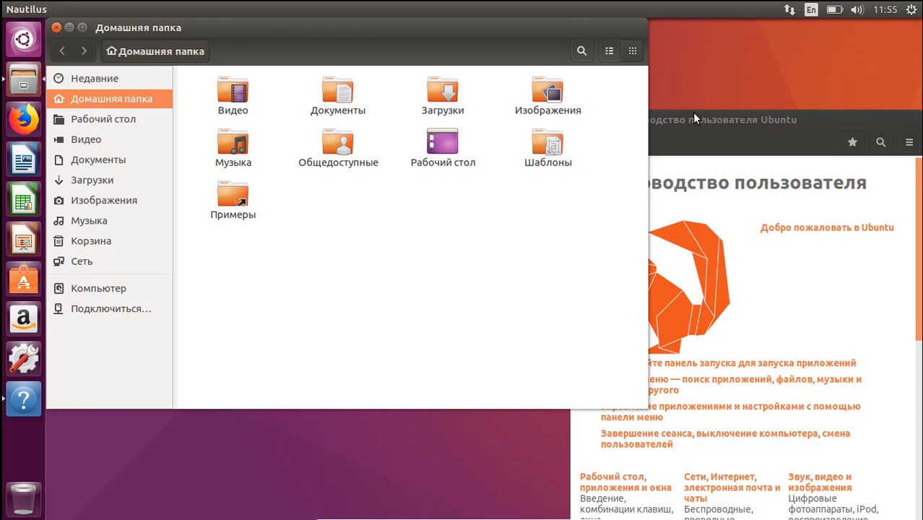
pyautogui.click(664, 130)
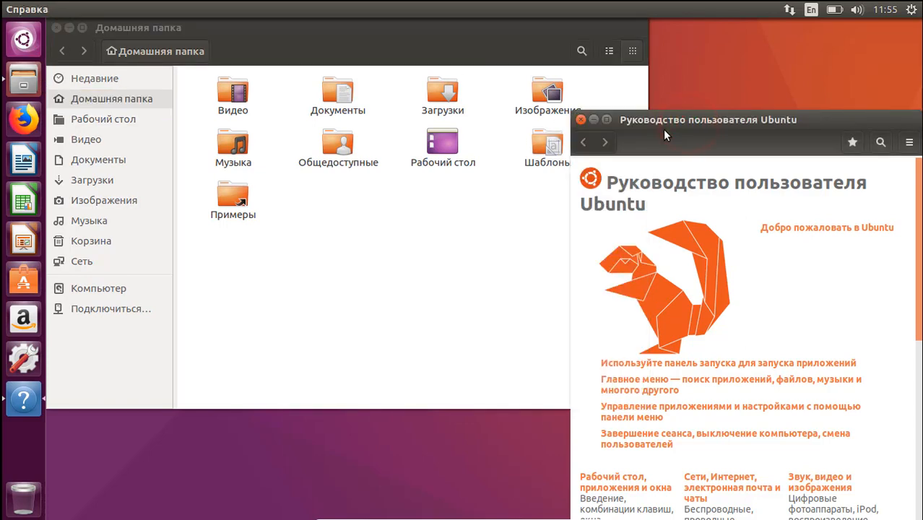
pyautogui.hotkey('alt', 'Tab')
pyautogui.hotkey('alt', 'Tab')
pyautogui.hotkey('alt', 'shift', 'Tab')
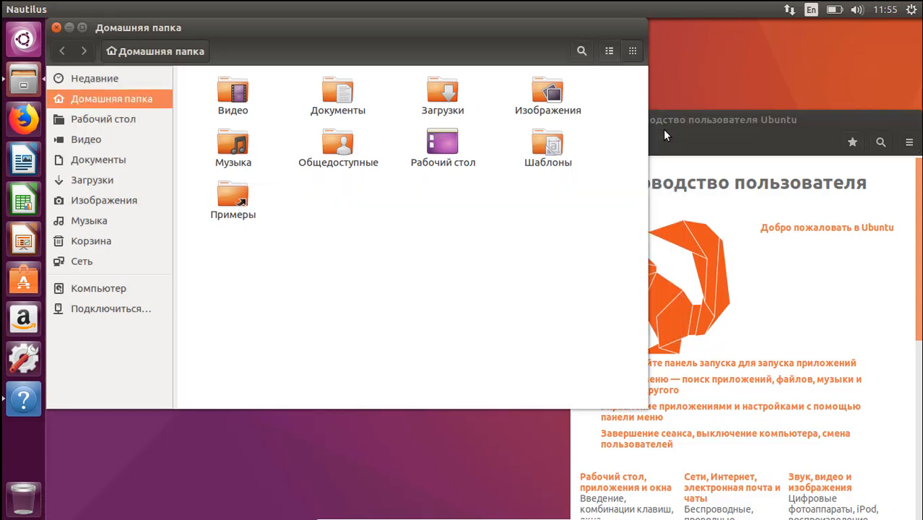
# Close both windows and open Text Entry settings from the keyboard indicator.
pyautogui.click(57, 28)
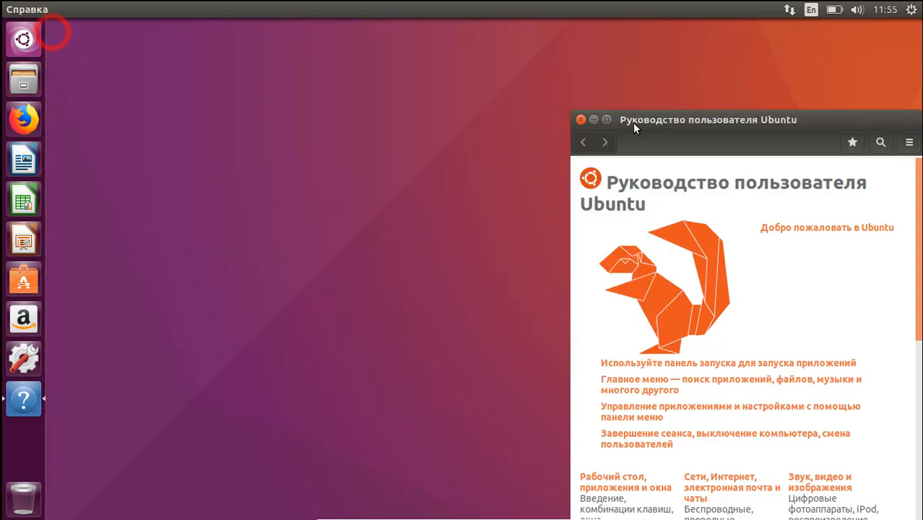
pyautogui.click(581, 120)
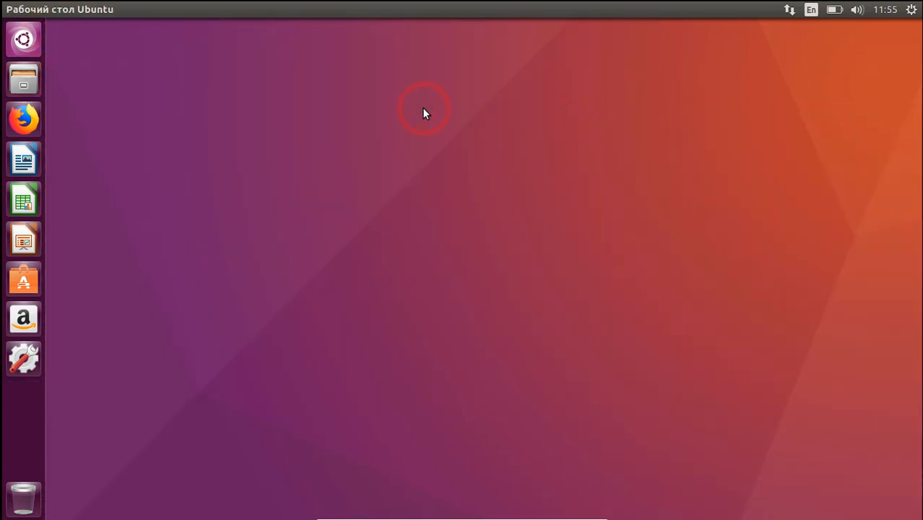
pyautogui.click(811, 9)
pyautogui.click(814, 74)
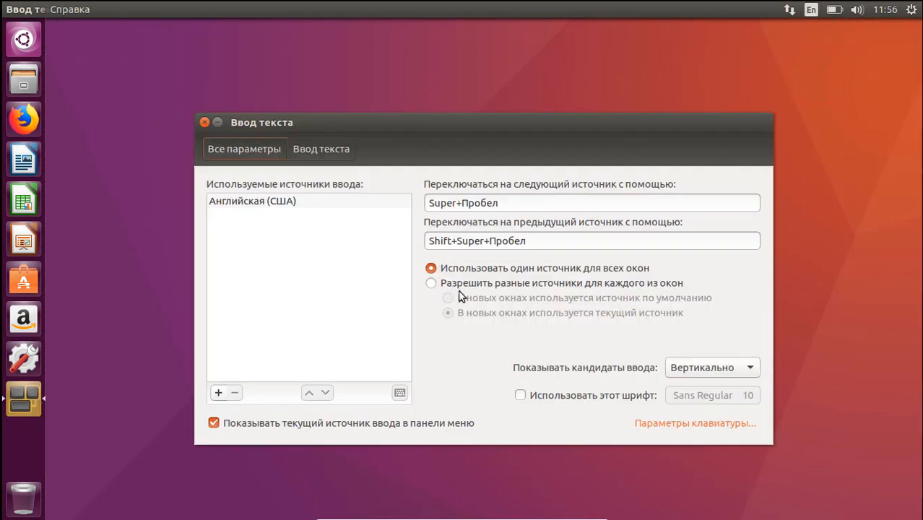
# Add the Русская layout as an input source alongside Английская (США).
pyautogui.click(218, 392)
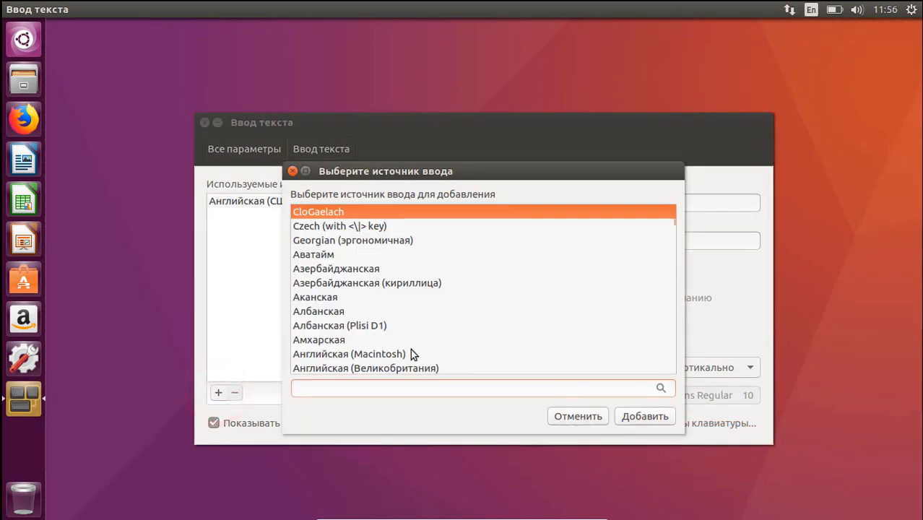
pyautogui.write('rud')
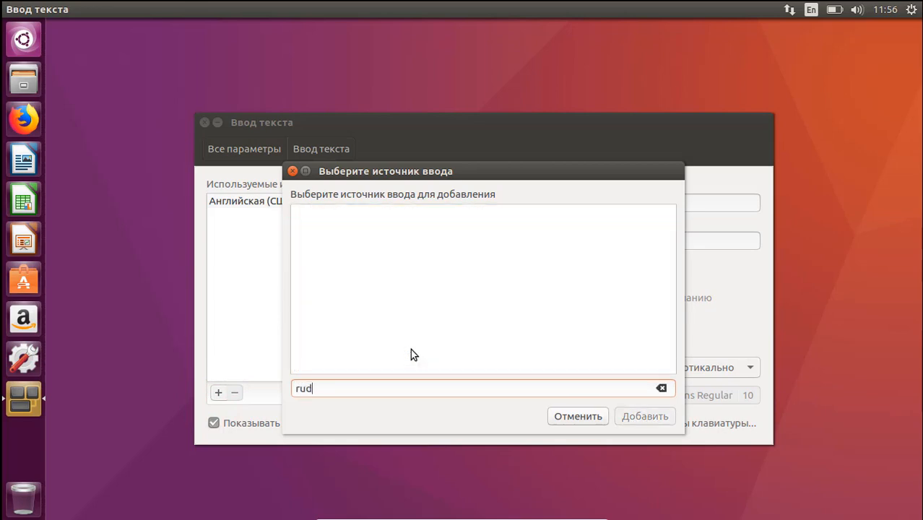
pyautogui.write('s')
pyautogui.press('BackSpace')
pyautogui.press('BackSpace')
pyautogui.press('BackSpace')
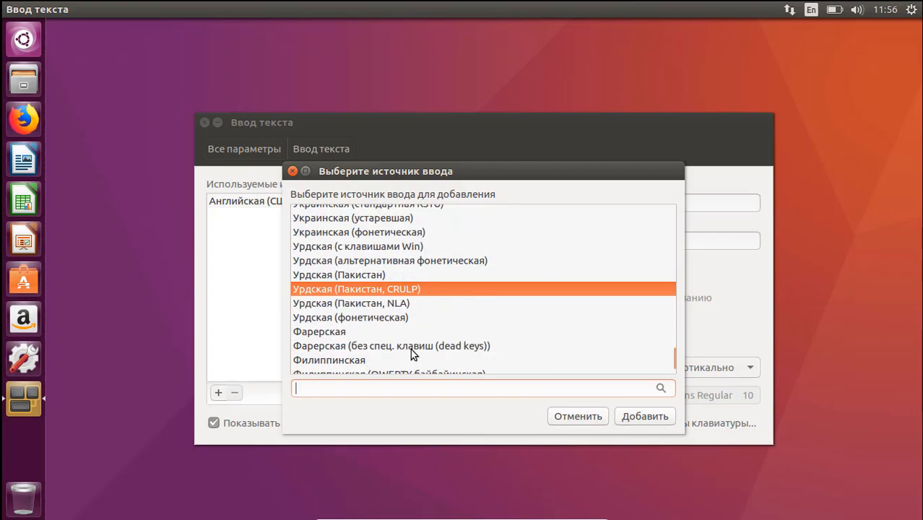
pyautogui.scroll(5, 379, 277)
pyautogui.scroll(1, 359, 261)
pyautogui.click(319, 241)
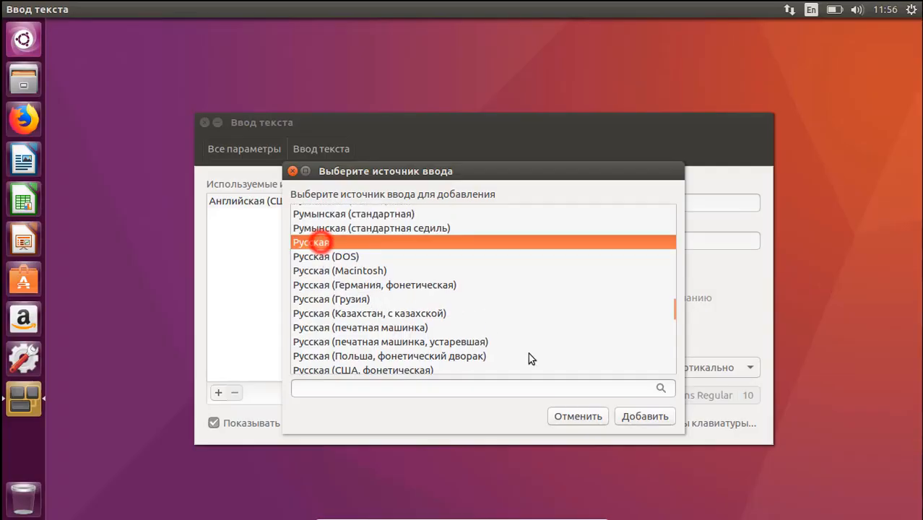
pyautogui.click(646, 416)
pyautogui.click(293, 275)
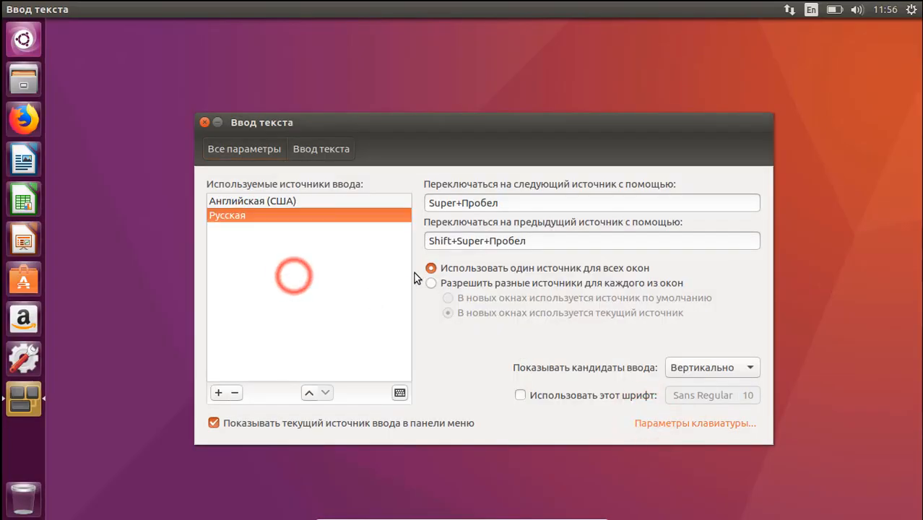
# Set Super+Space as the layout-switching shortcut and switch typing to Russian.
pyautogui.click(522, 206)
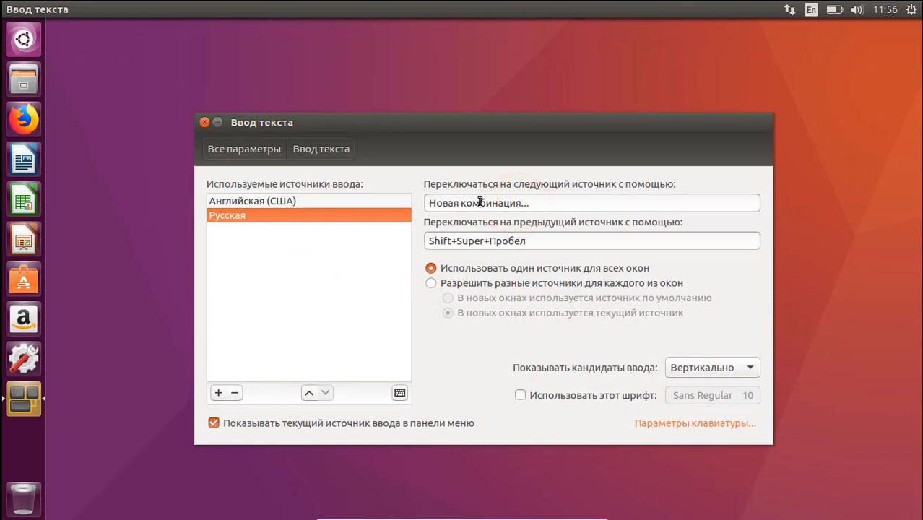
pyautogui.press('super+space')
pyautogui.press('super+space')
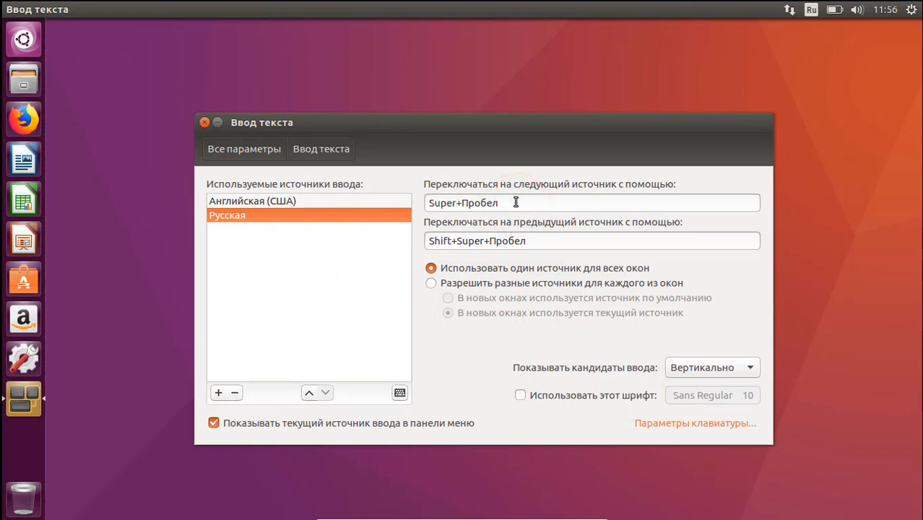
pyautogui.press('super+space')
# Raise the sound volume slider to maximum.
pyautogui.click(633, 71)
pyautogui.click(856, 10)
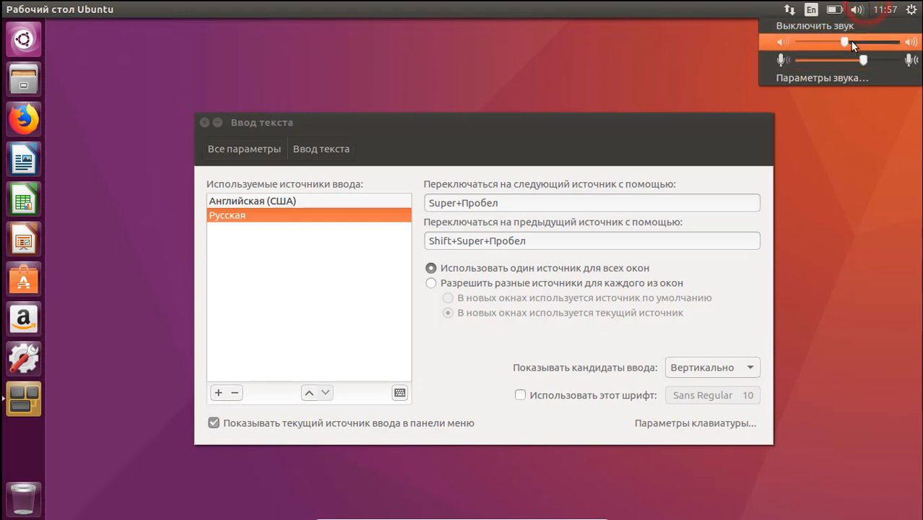
pyautogui.moveTo(851, 42); pyautogui.dragTo(897, 43)
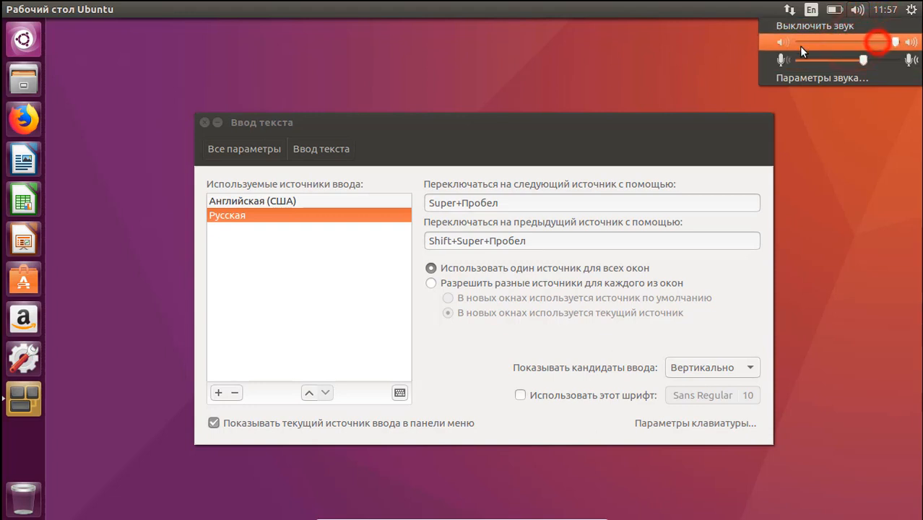
pyautogui.click(721, 51)
# Page the clock calendar forward to November, then open Сведения о системе.
pyautogui.click(882, 8)
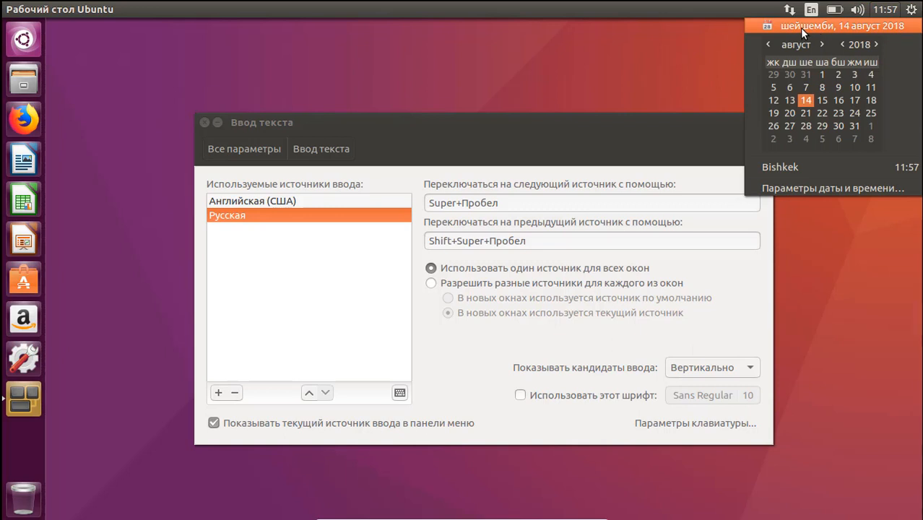
pyautogui.tripleClick(821, 46)
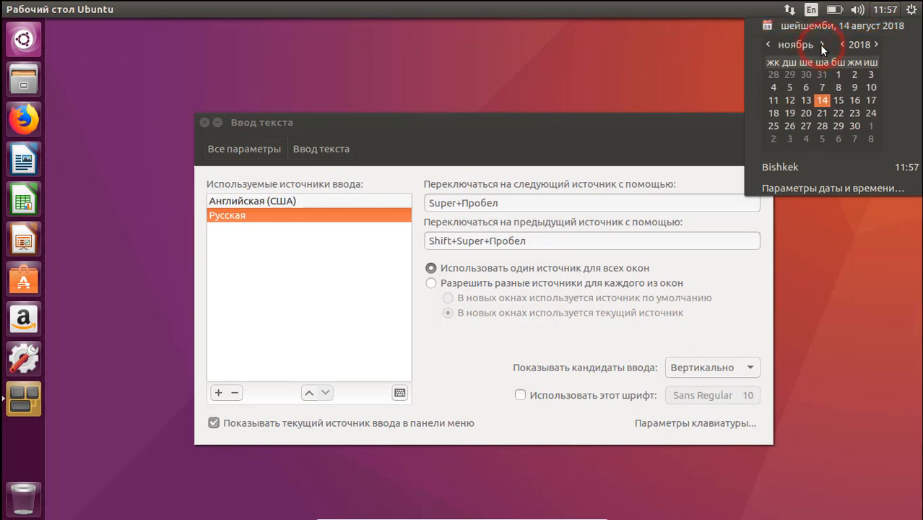
pyautogui.click(884, 9)
pyautogui.click(914, 9)
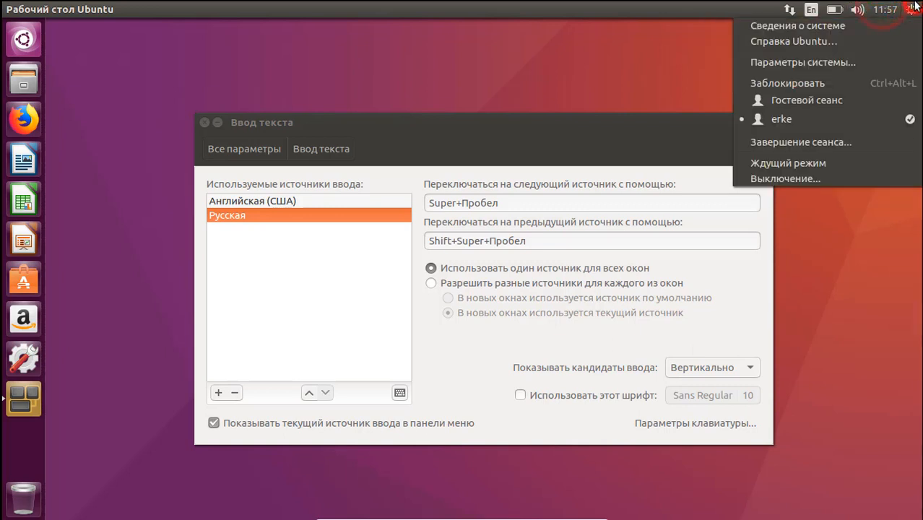
pyautogui.click(830, 25)
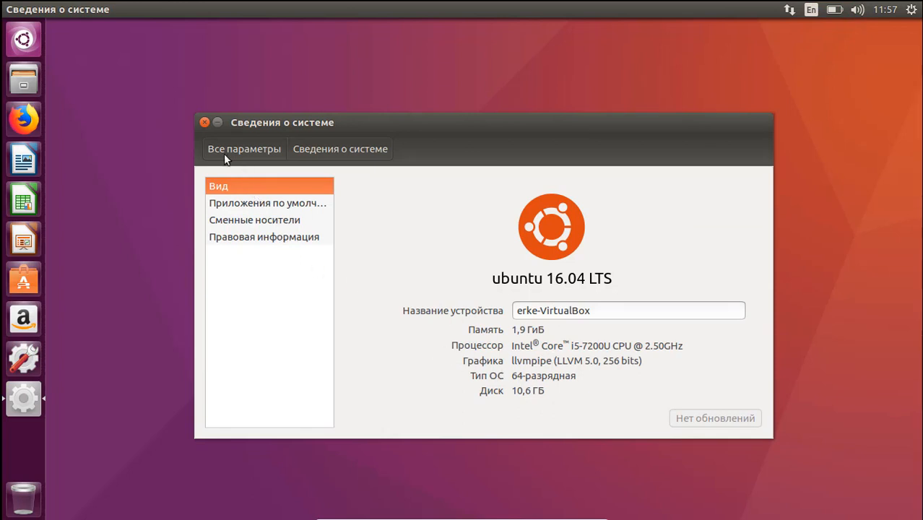
# Close the system details window and open the full Параметры системы overview.
pyautogui.click(204, 123)
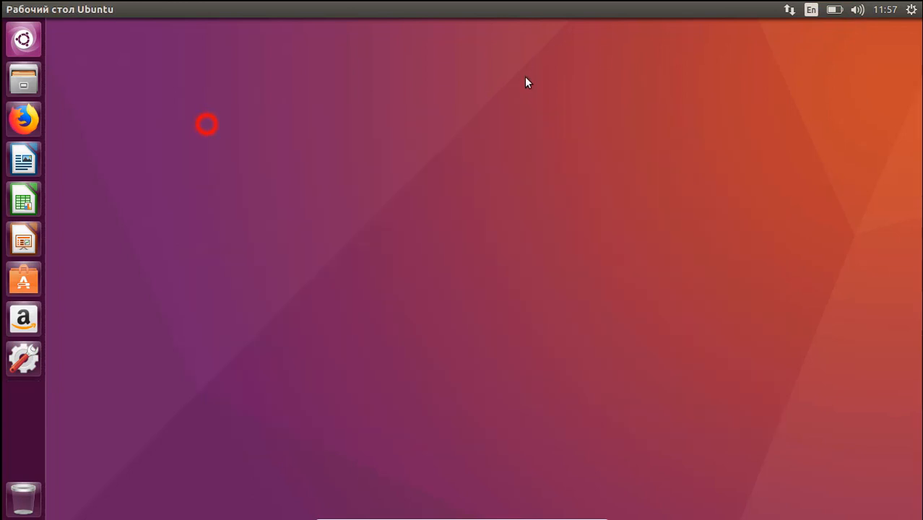
pyautogui.click(911, 10)
pyautogui.click(835, 29)
pyautogui.click(910, 10)
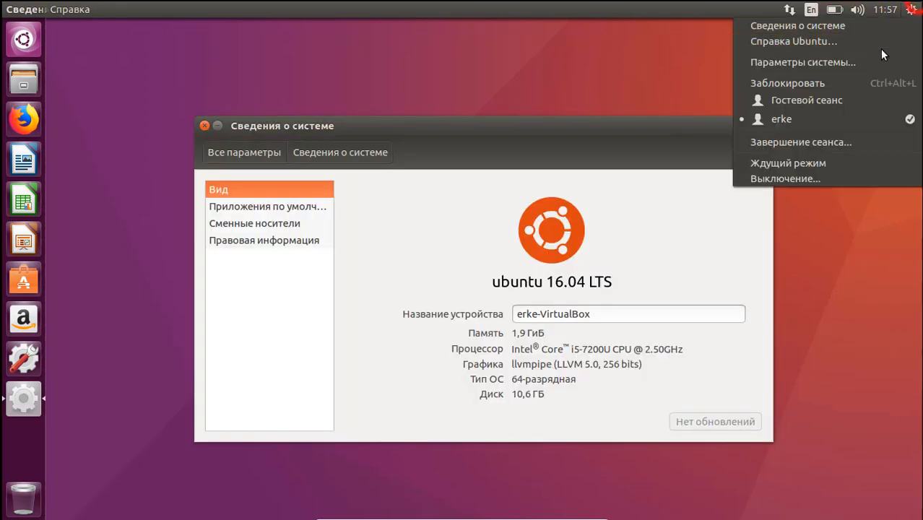
pyautogui.click(800, 63)
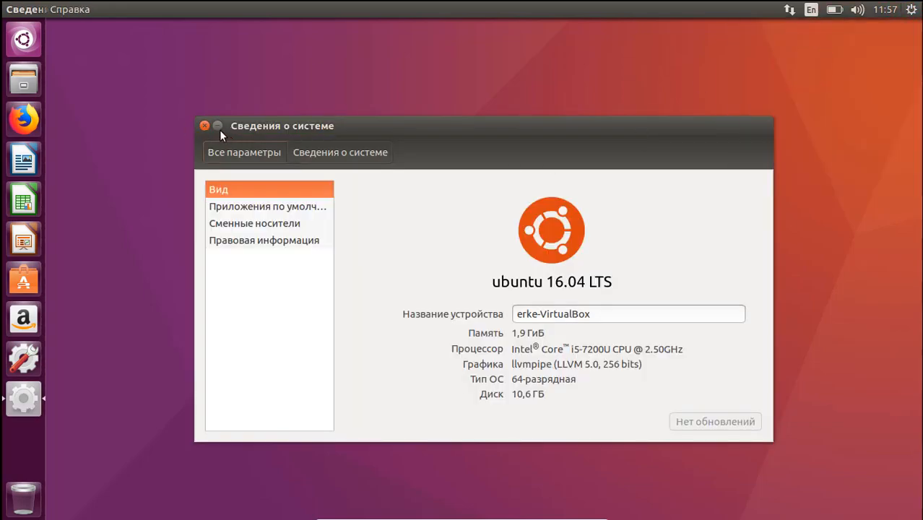
pyautogui.moveTo(291, 122); pyautogui.dragTo(212, 118)
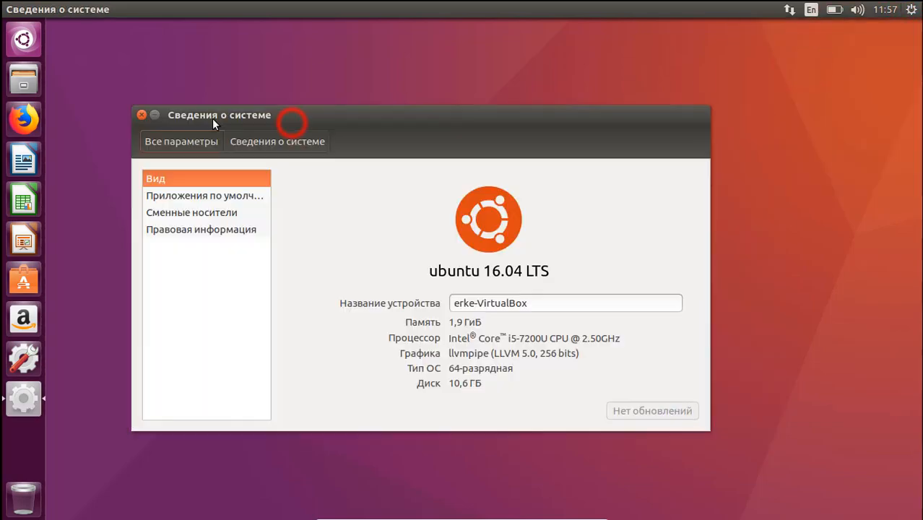
pyautogui.click(180, 139)
pyautogui.moveTo(239, 84); pyautogui.dragTo(336, 72)
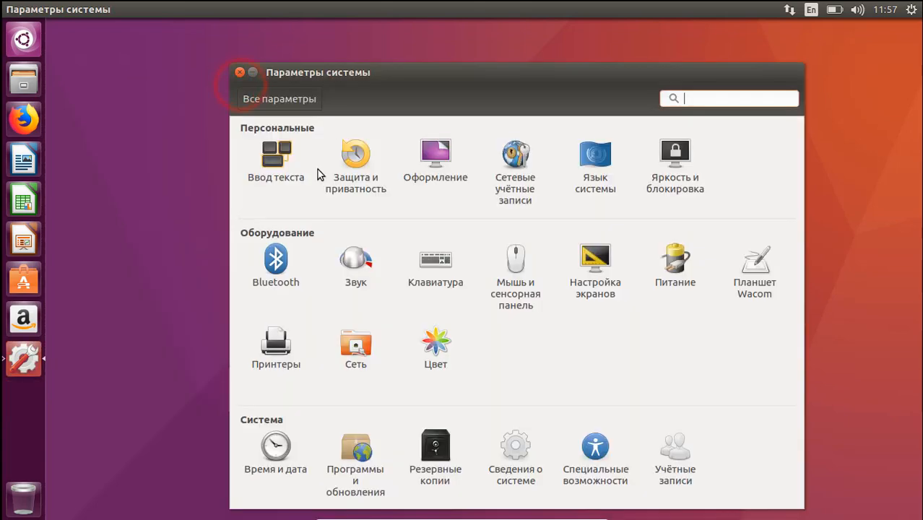
# In Оформление, choose the Cielo estrellado wallpaper and close the settings window.
pyautogui.click(442, 152)
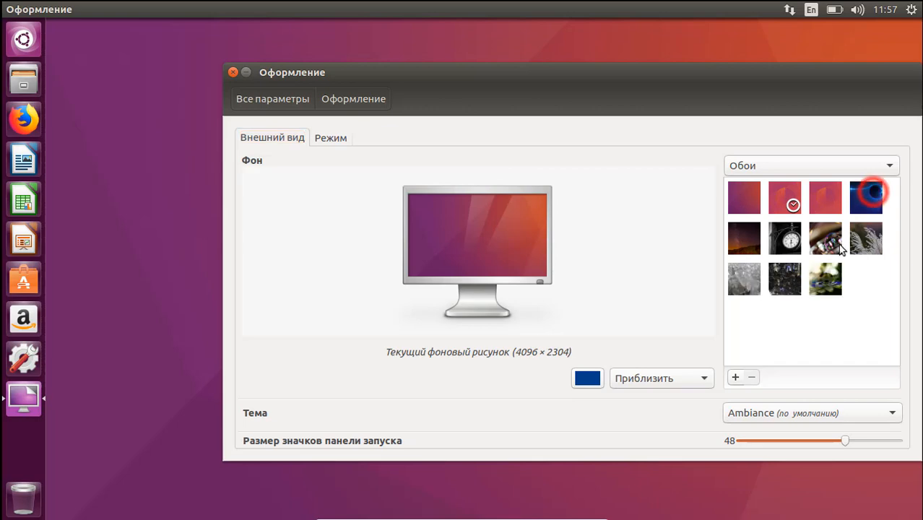
pyautogui.click(744, 239)
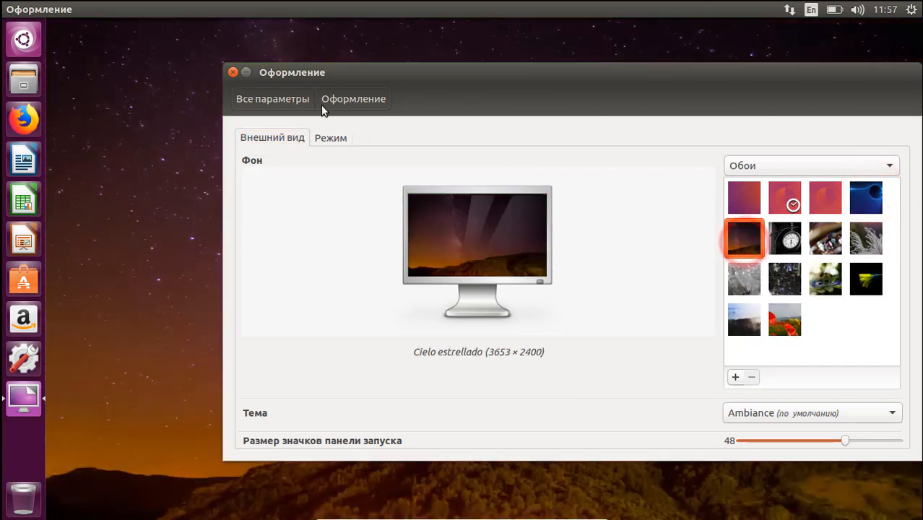
pyautogui.click(233, 72)
pyautogui.click(202, 210)
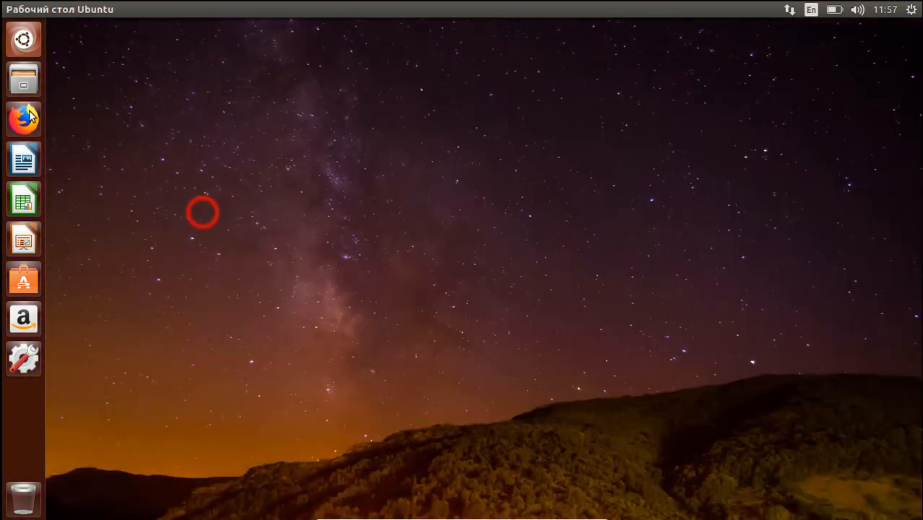
pyautogui.click(24, 79)
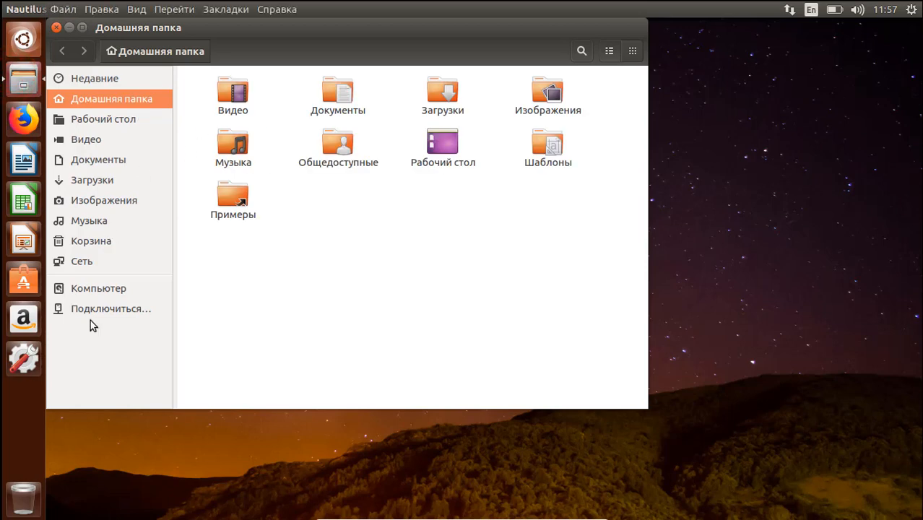
pyautogui.click(89, 289)
pyautogui.click(56, 27)
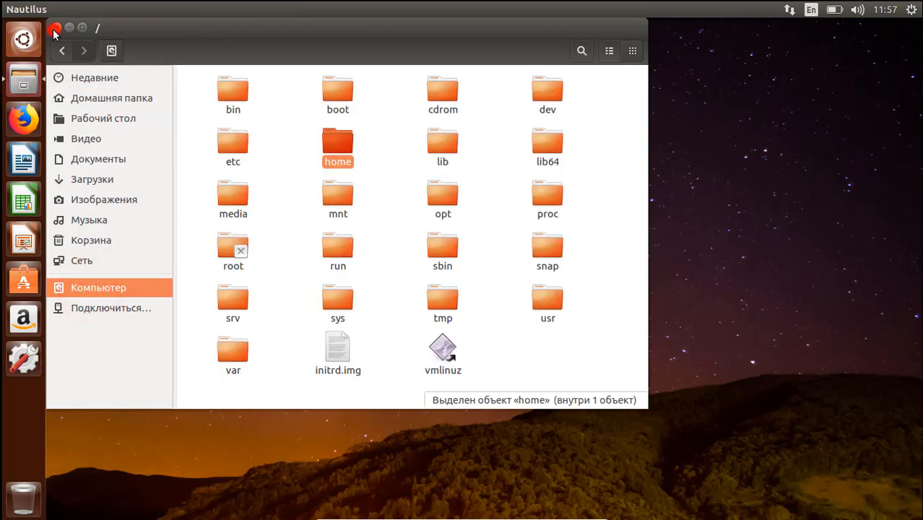
pyautogui.click(24, 123)
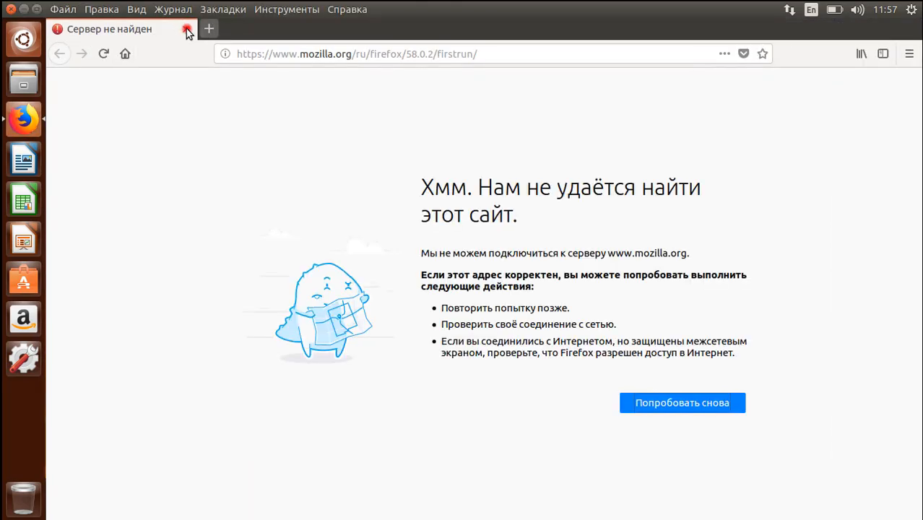
pyautogui.click(187, 30)
pyautogui.click(186, 29)
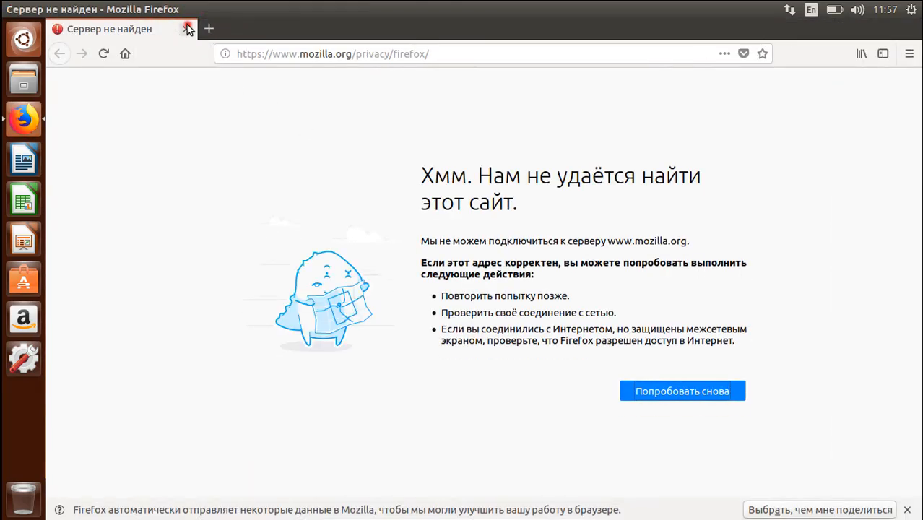
pyautogui.click(253, 132)
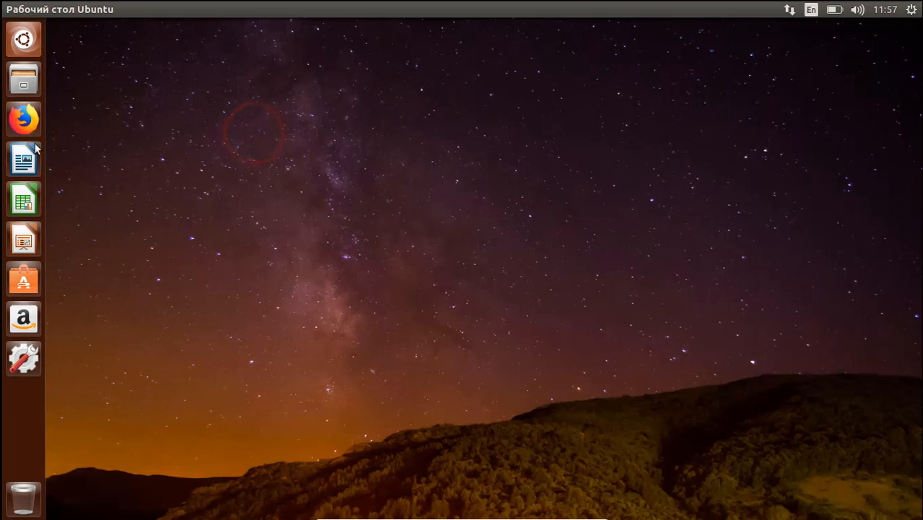